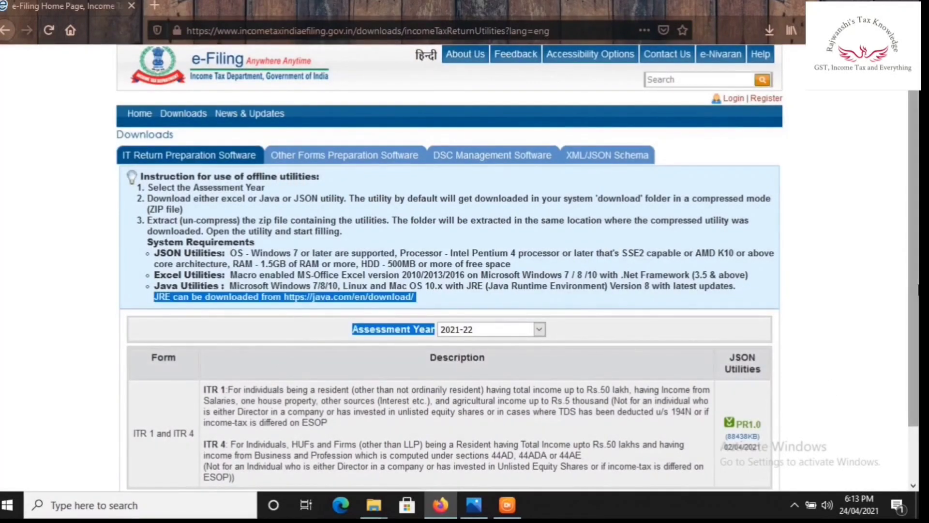
# Find the ITR 1 and ITR 4 JSON utility for assessment year 2021-22, and minimise the browser
pyautogui.scroll(-2, 895, 331)
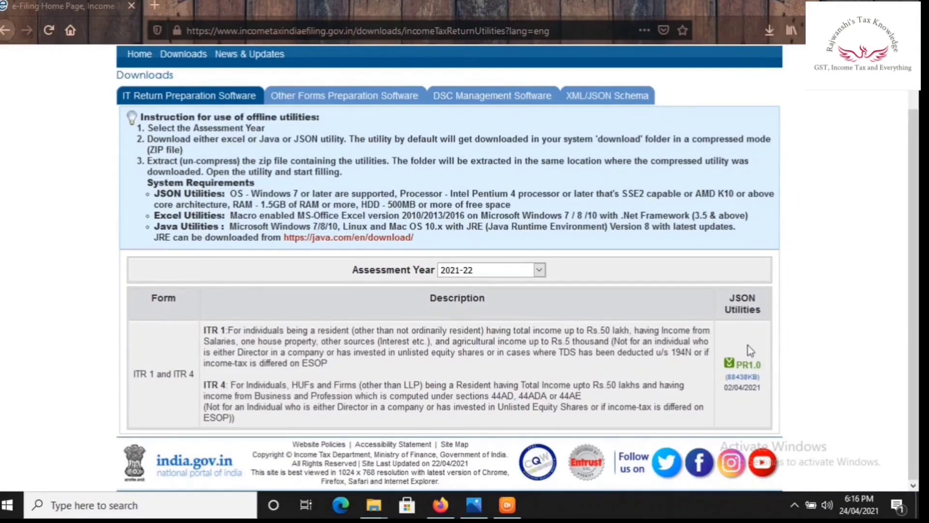
pyautogui.click(740, 370)
pyautogui.click(845, 0)
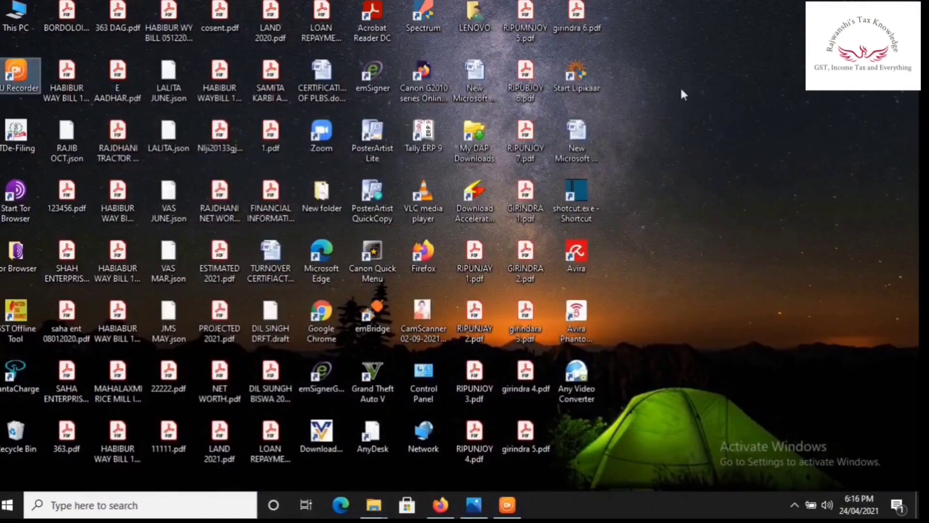
# Launch the ITDe-Filing desktop utility and continue past its welcome page
pyautogui.click(15, 140)
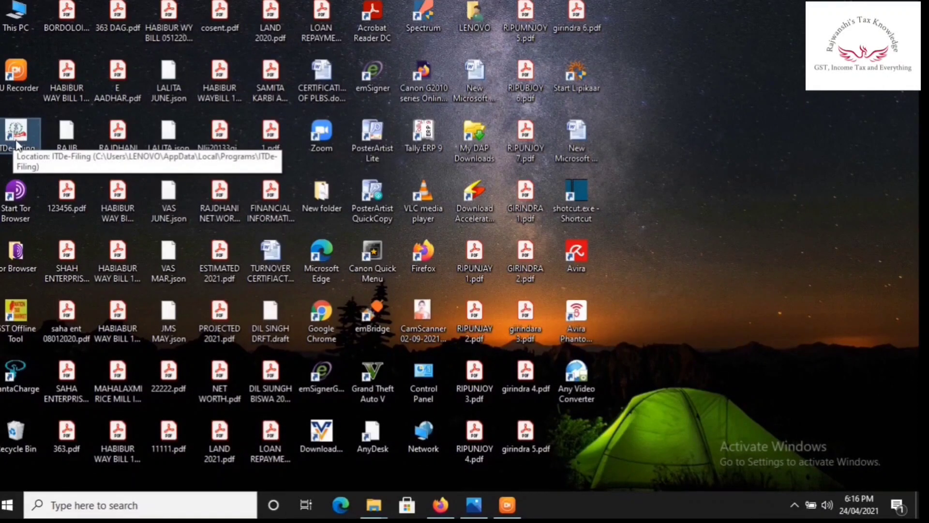
pyautogui.doubleClick(15, 139)
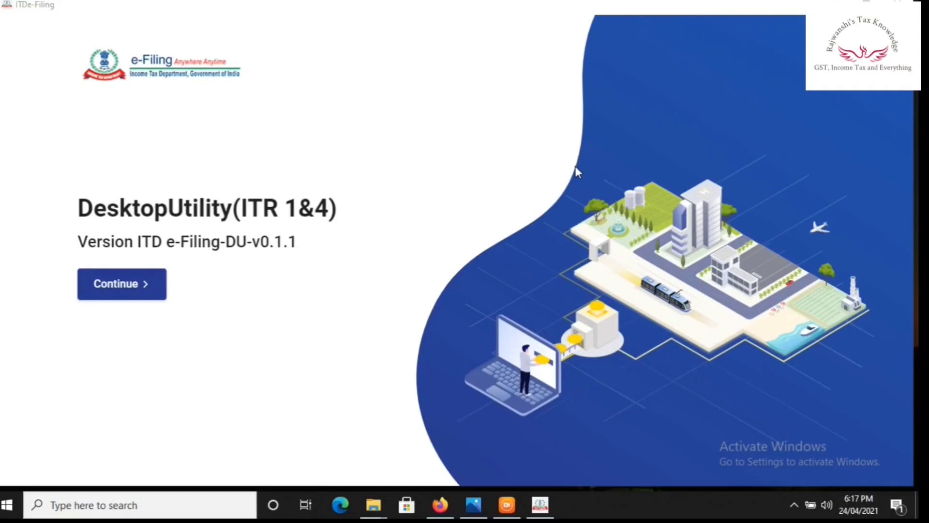
pyautogui.click(124, 289)
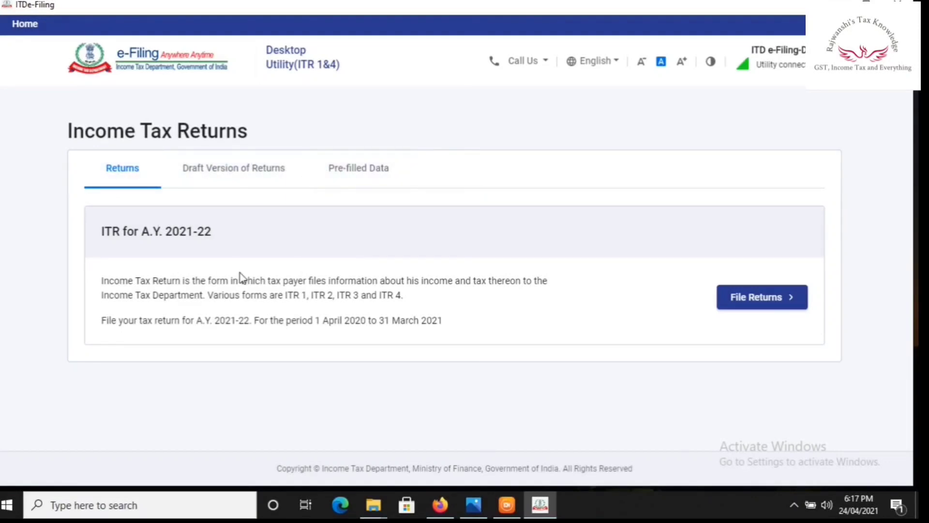
# Start filing the A.Y. 2021-22 return using the Import Pre-filled Data option
pyautogui.click(763, 297)
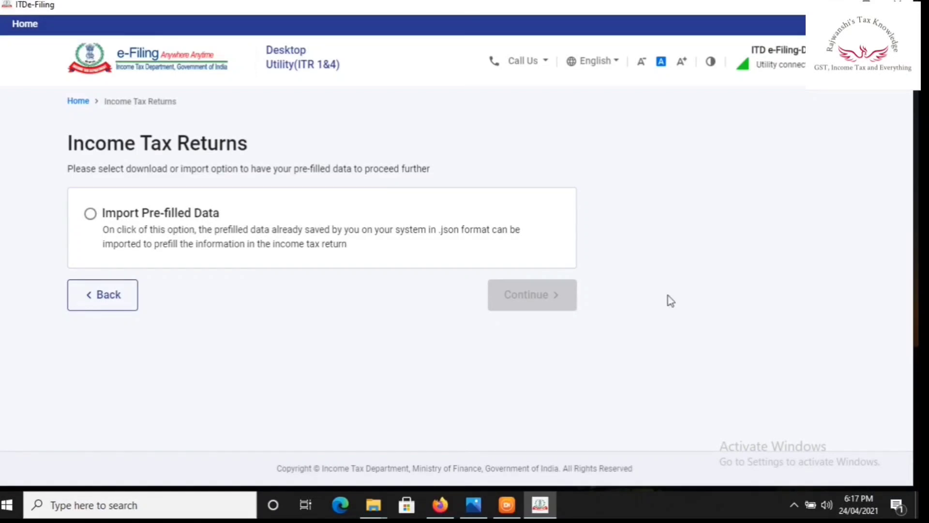
pyautogui.click(90, 220)
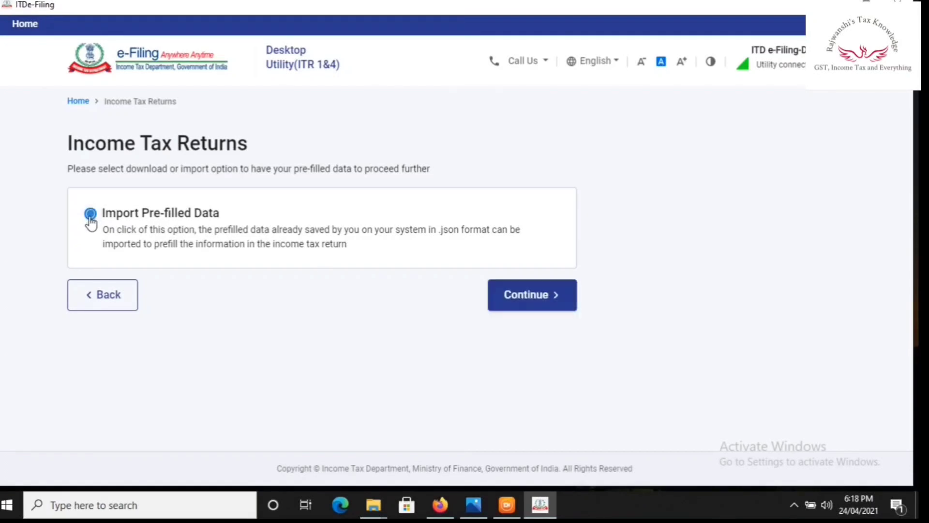
pyautogui.click(532, 296)
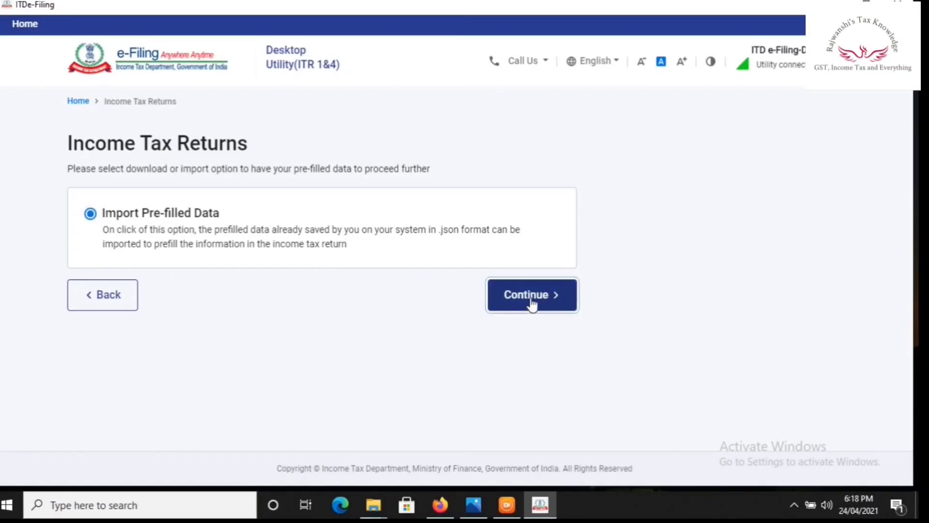
# Set the assessment year to 2021-22 in the pre-filled data import form
pyautogui.click(121, 257)
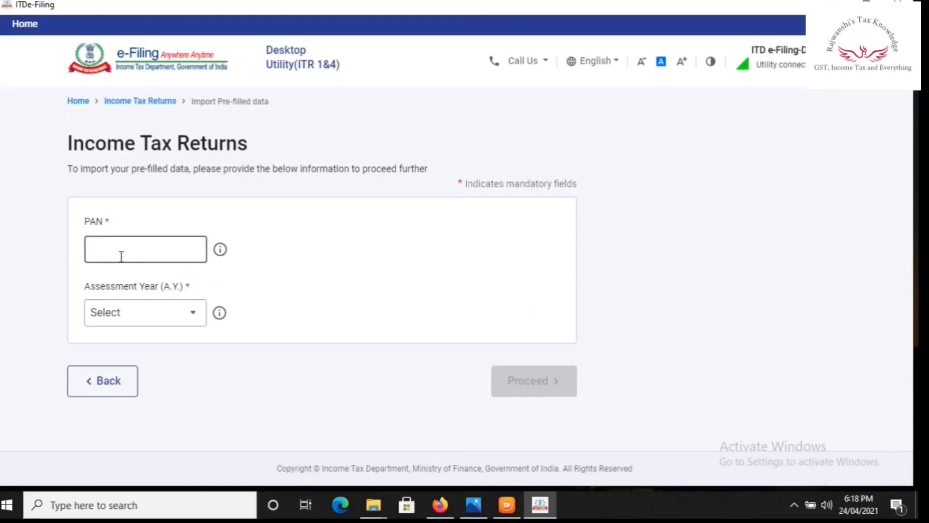
pyautogui.click(183, 317)
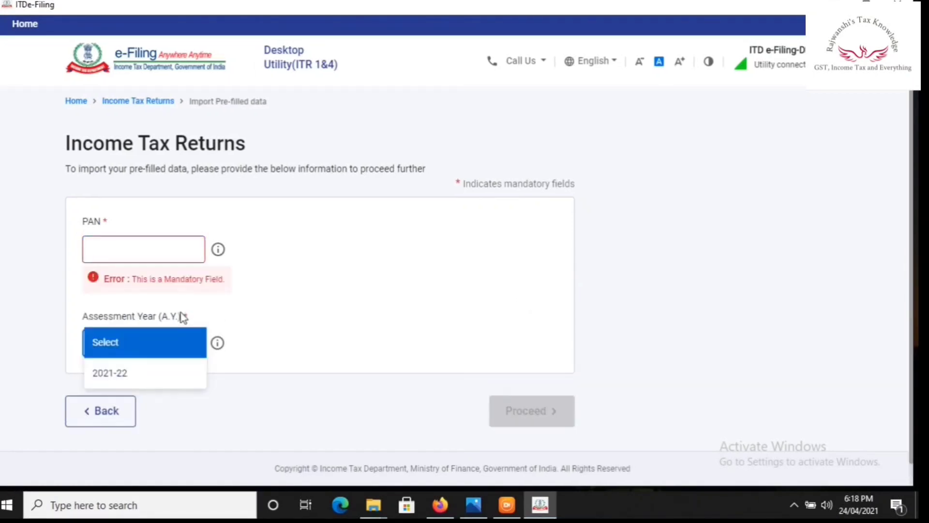
pyautogui.click(134, 373)
pyautogui.click(174, 247)
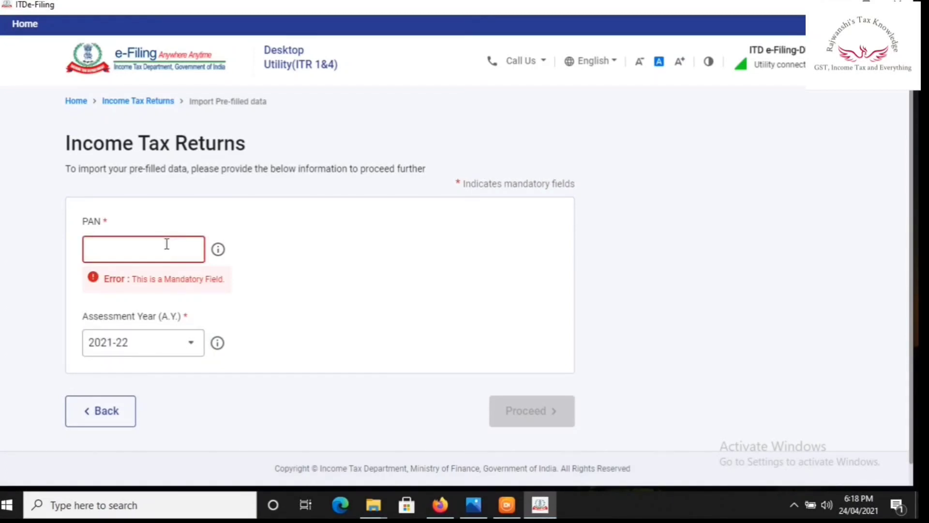
# Switch to Firefox and open the e-Filing portal's login page
pyautogui.click(448, 498)
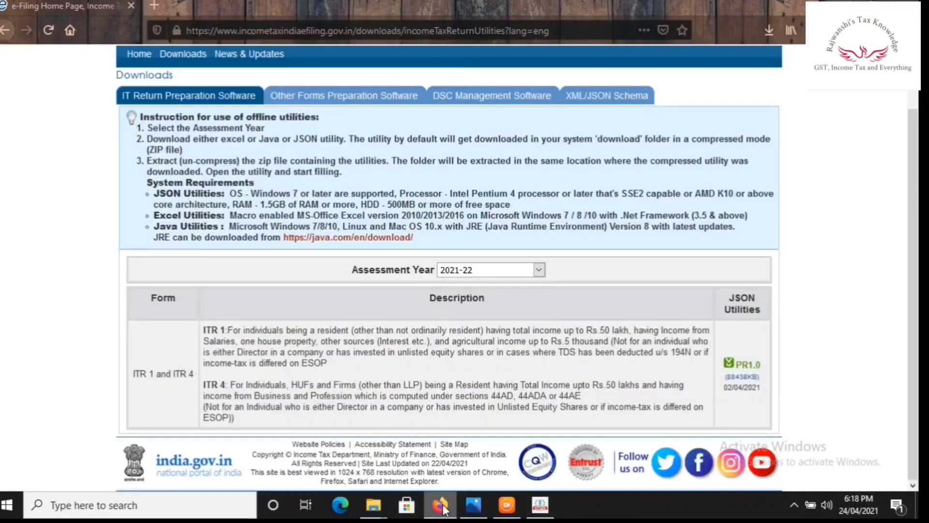
pyautogui.click(444, 503)
pyautogui.click(443, 504)
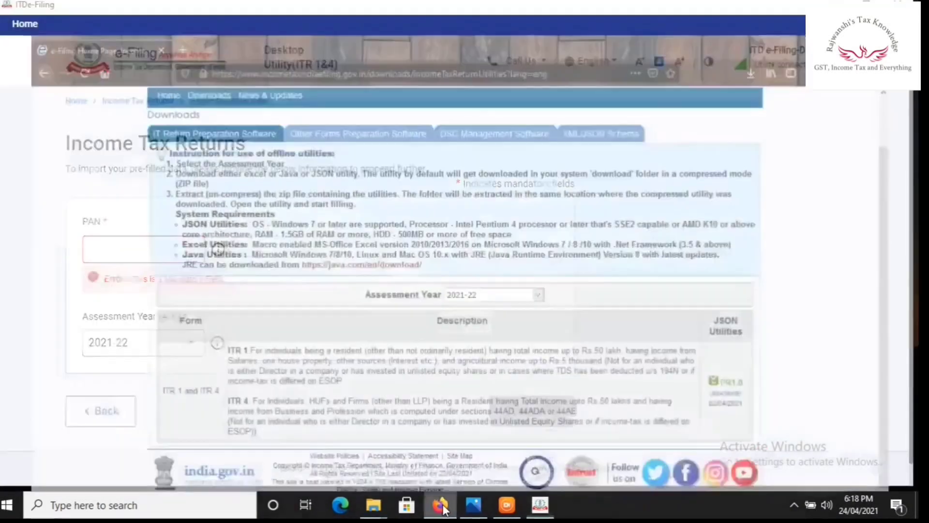
pyautogui.scroll(2, 898, 200)
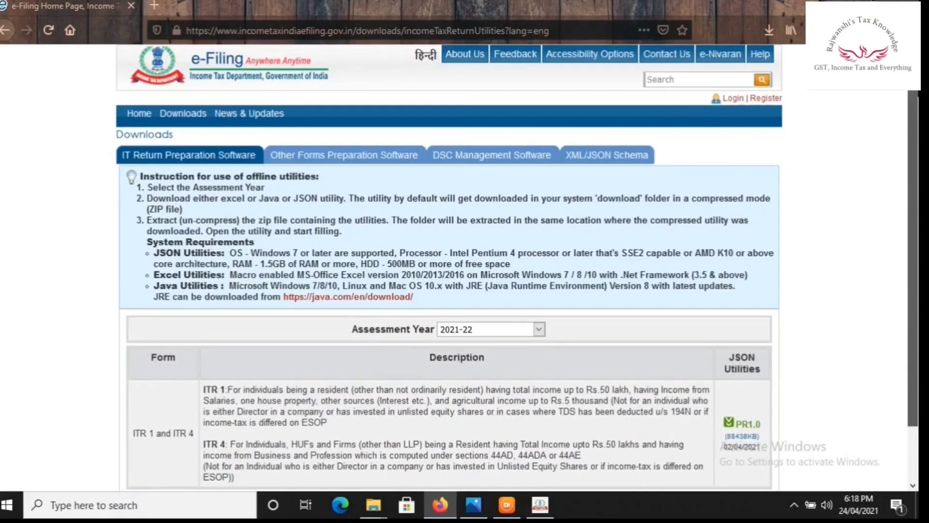
pyautogui.click(734, 100)
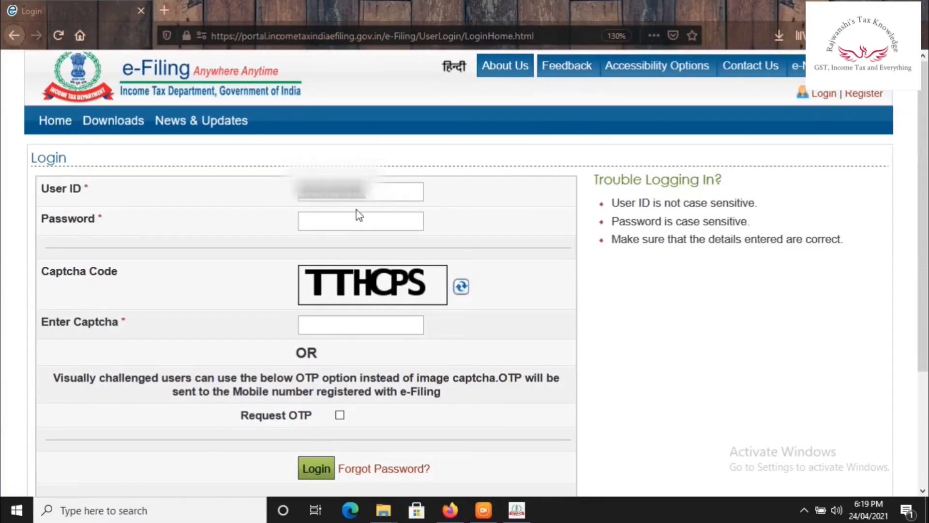
# Log in to the e-Filing portal with the account password and captcha code, declining to update the saved password
pyautogui.click(367, 190)
pyautogui.press('Tab')
pyautogui.write('aaaaaaaaa')
pyautogui.press('Tab')
pyautogui.press('Tab')
pyautogui.write('TTHCPS')
pyautogui.click(315, 469)
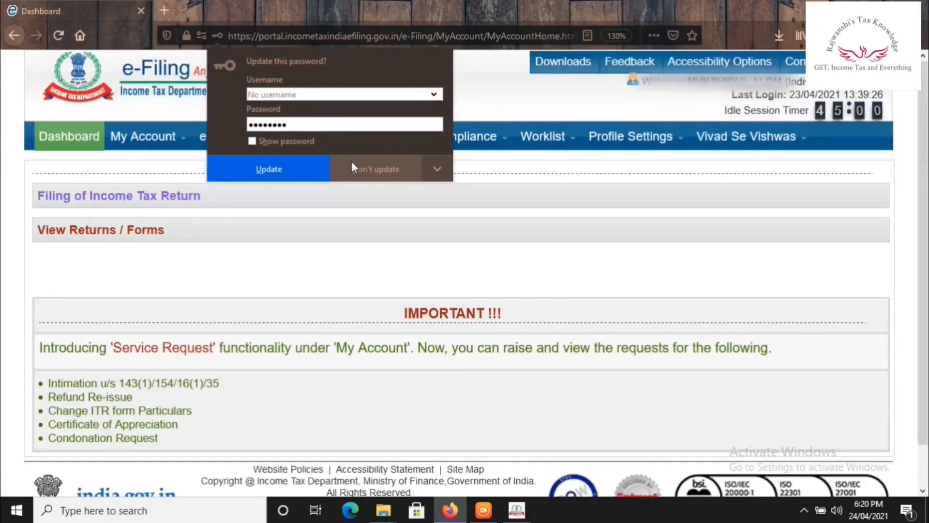
pyautogui.click(351, 161)
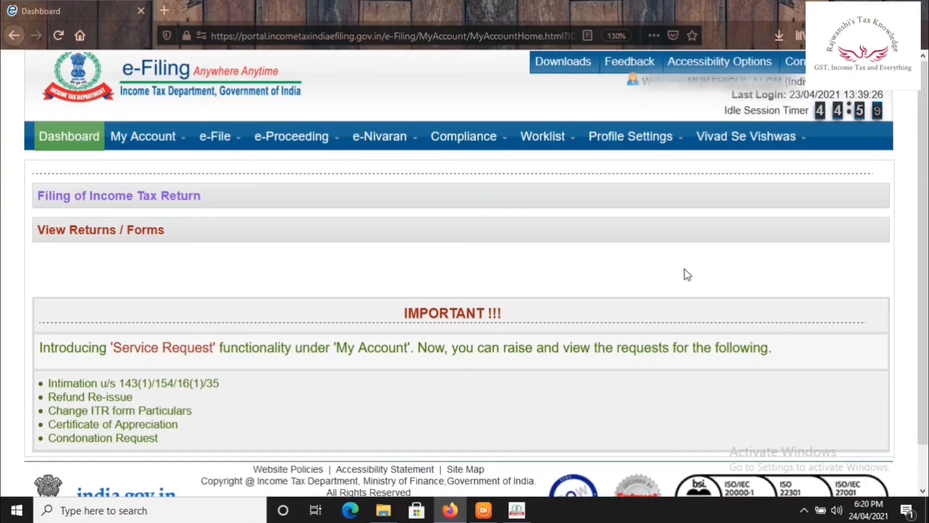
# Download the pre-filled data for AY 2021-22, save the PrefillJSON file and show the browser's recent downloads
pyautogui.scroll(-1, 924, 286)
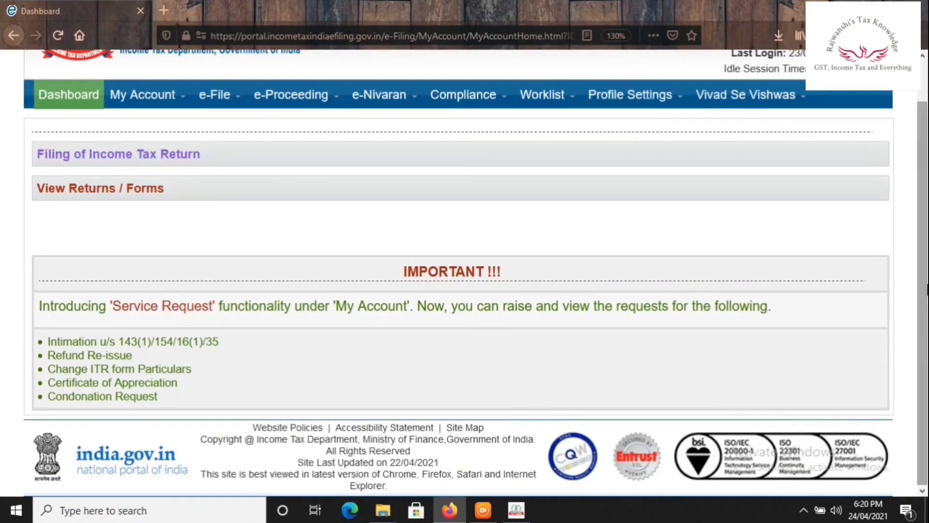
pyautogui.moveTo(928, 250); pyautogui.dragTo(927, 244)
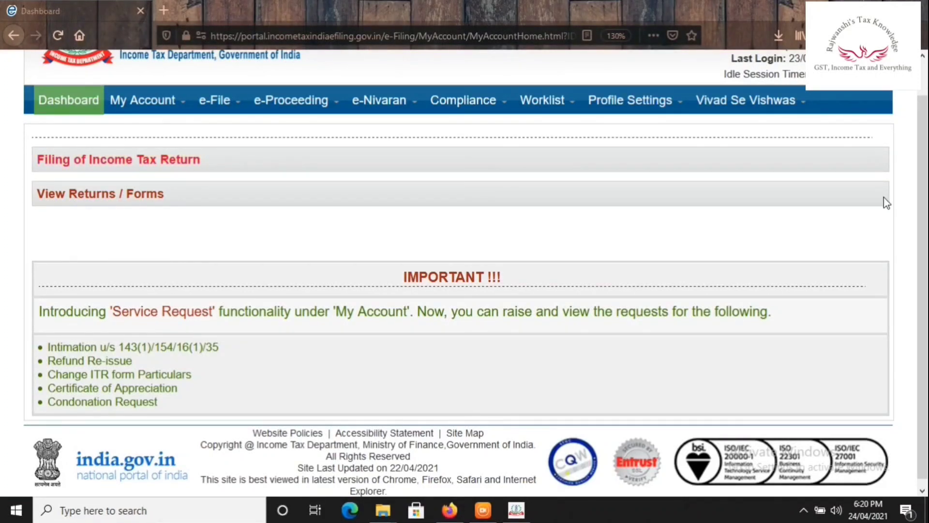
pyautogui.click(924, 196)
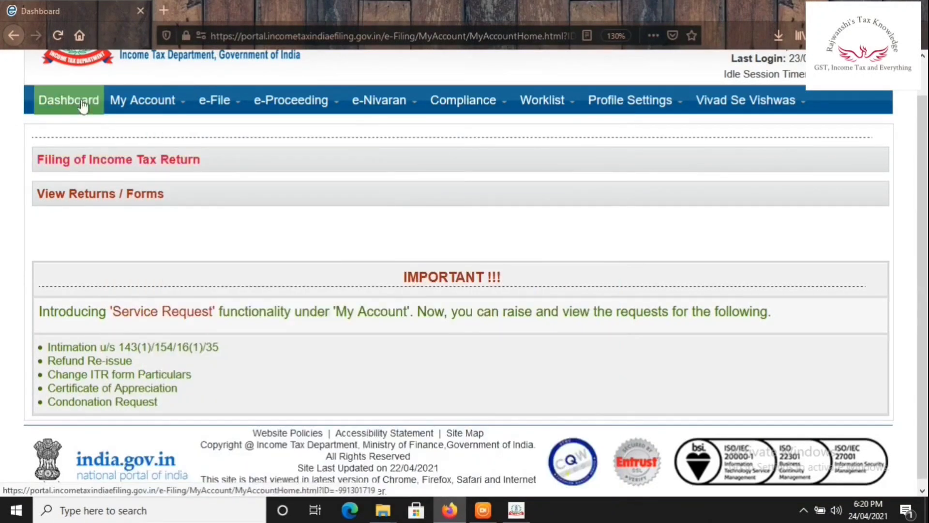
pyautogui.moveTo(148, 103)
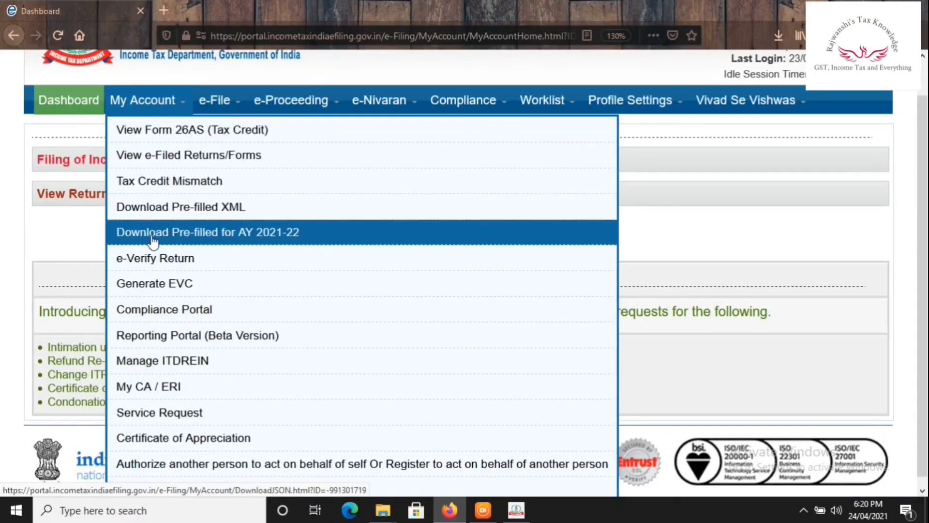
pyautogui.click(239, 232)
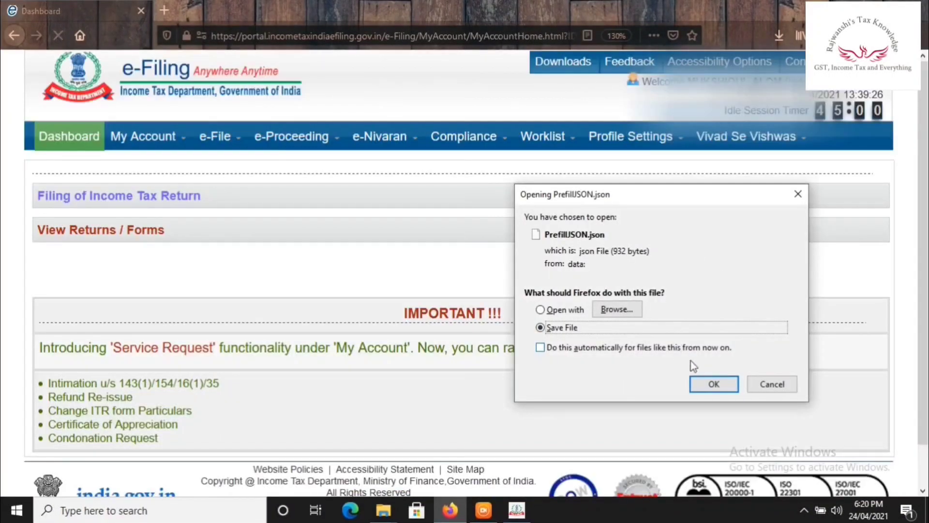
pyautogui.click(708, 384)
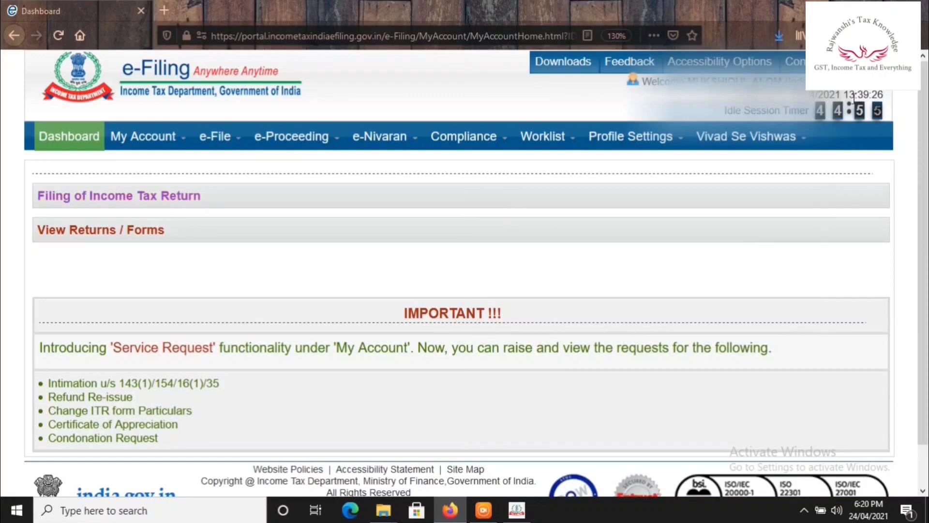
pyautogui.scroll(-2, 852, 97)
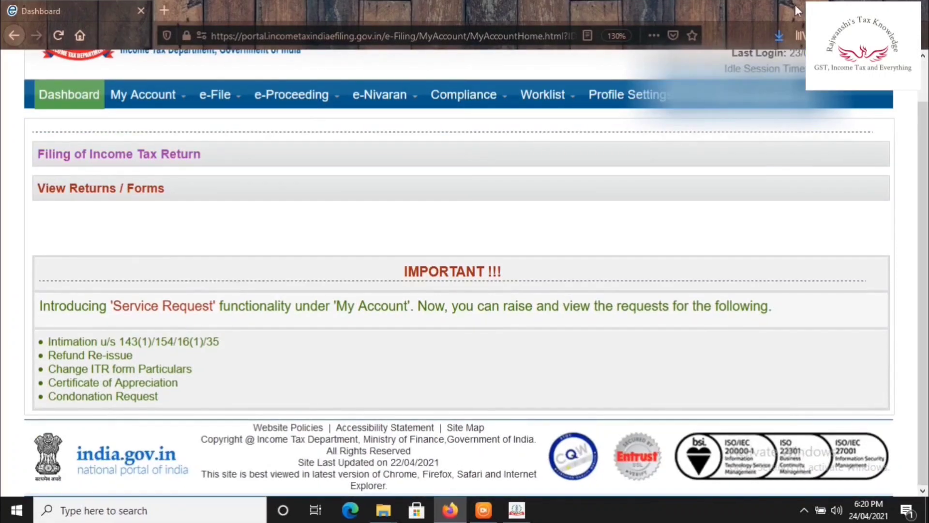
pyautogui.click(776, 30)
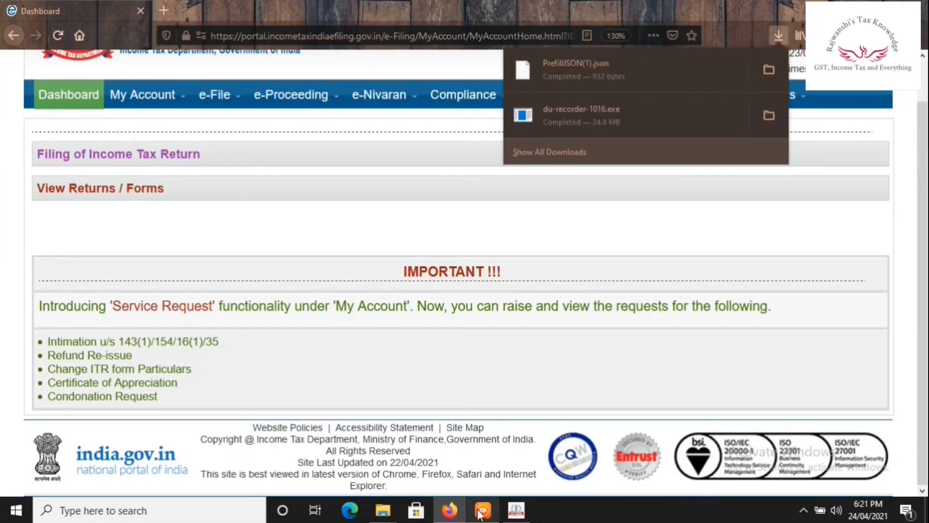
# Switch back to the ITDe-Filing utility, paste the taxpayer's PAN and proceed to the file import page
pyautogui.click(515, 516)
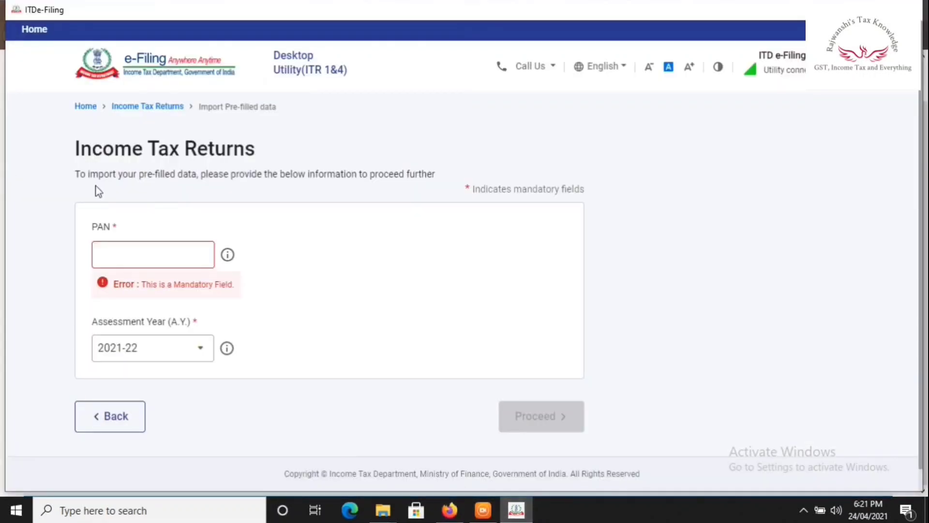
pyautogui.click(490, 514)
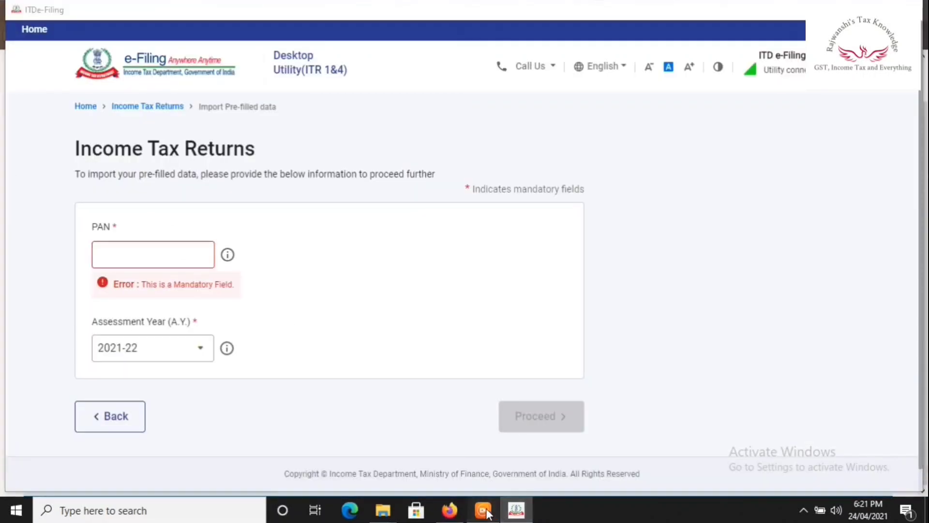
pyautogui.click(189, 247)
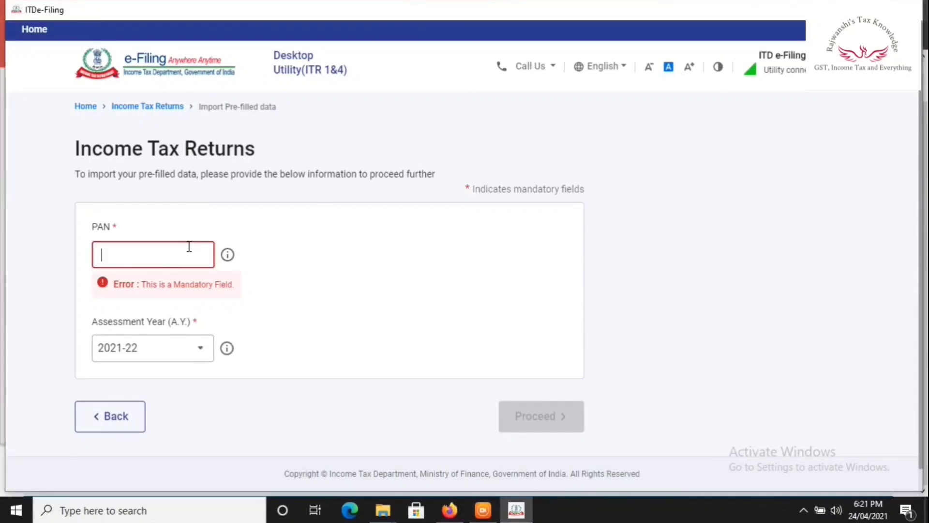
pyautogui.hotkey('ctrl', 'v')
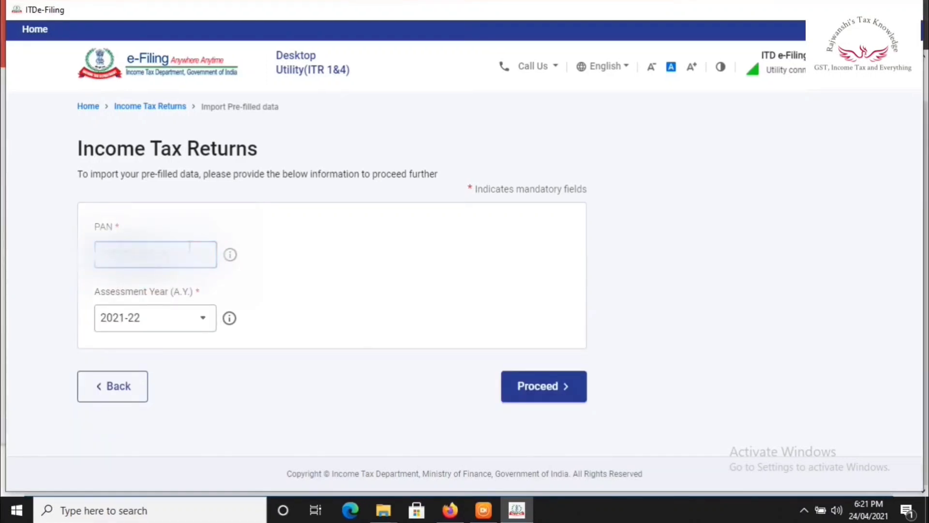
pyautogui.click(552, 399)
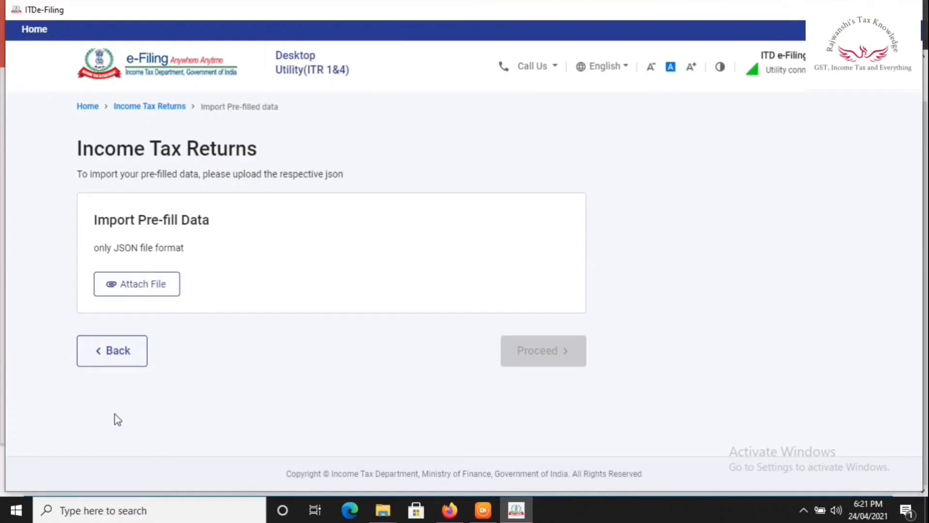
# Attach PrefillJSON(1).json from Downloads as the pre-fill data and proceed to the imported data summary
pyautogui.click(154, 293)
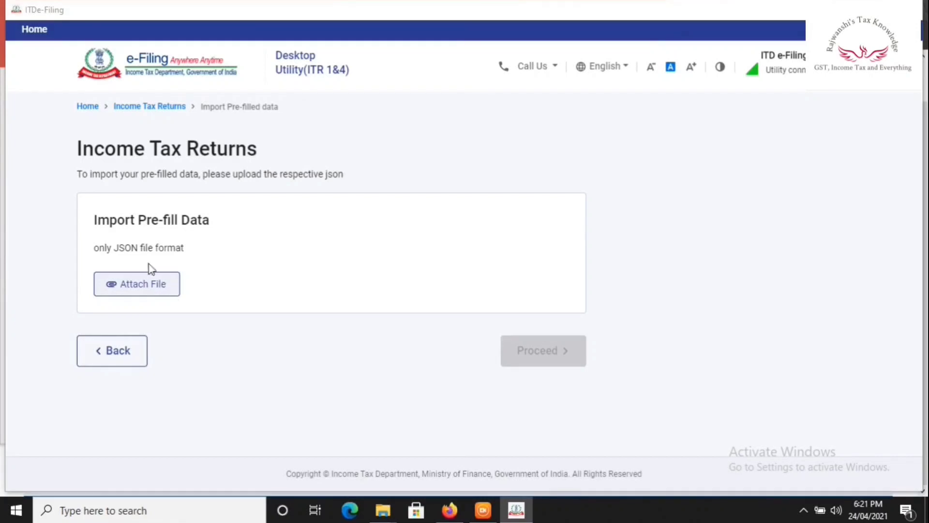
pyautogui.click(137, 289)
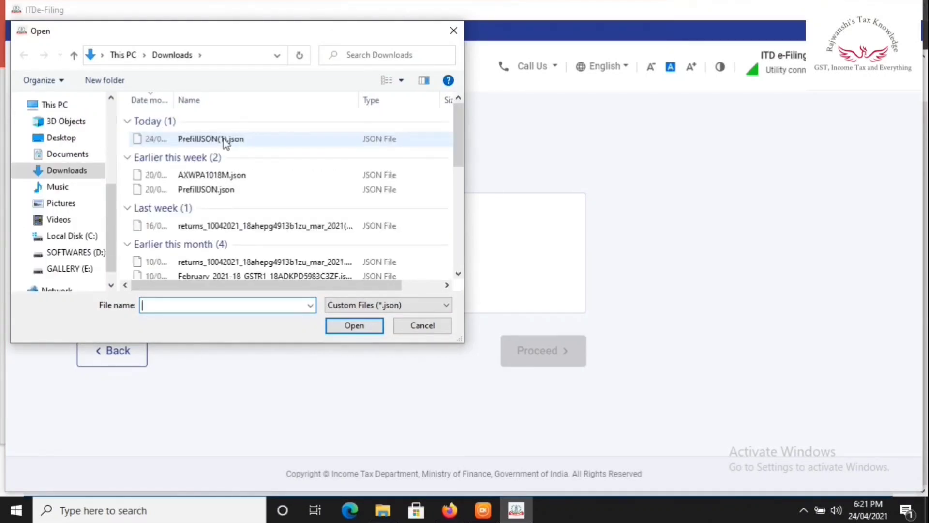
pyautogui.click(224, 139)
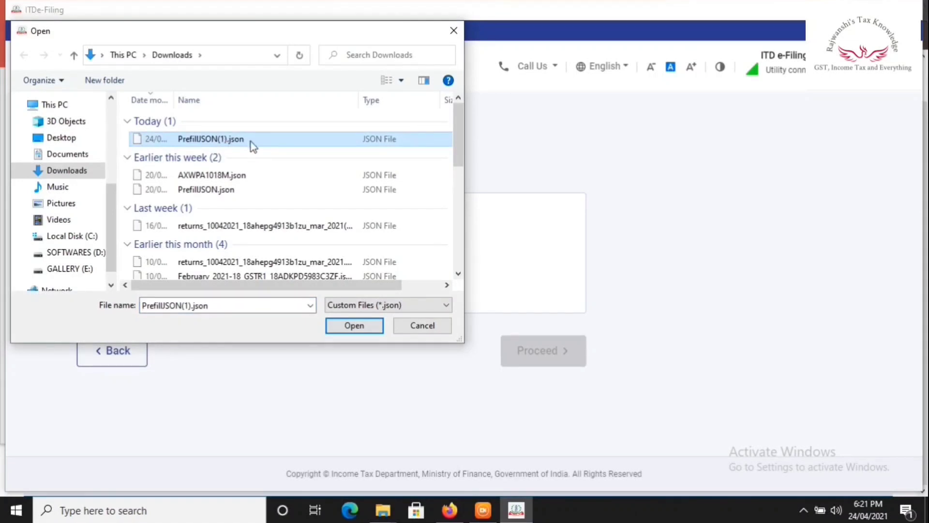
pyautogui.click(362, 327)
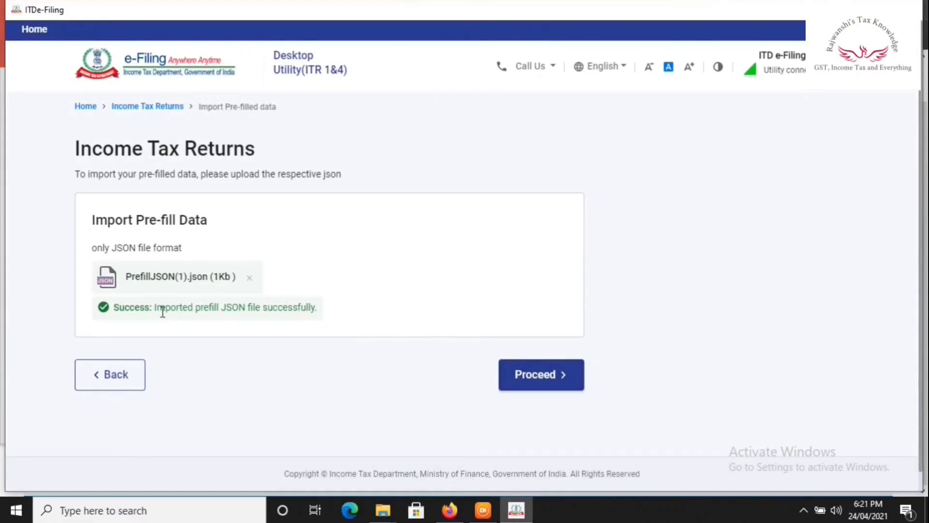
pyautogui.moveTo(120, 309); pyautogui.dragTo(320, 318)
pyautogui.click(333, 313)
pyautogui.click(528, 375)
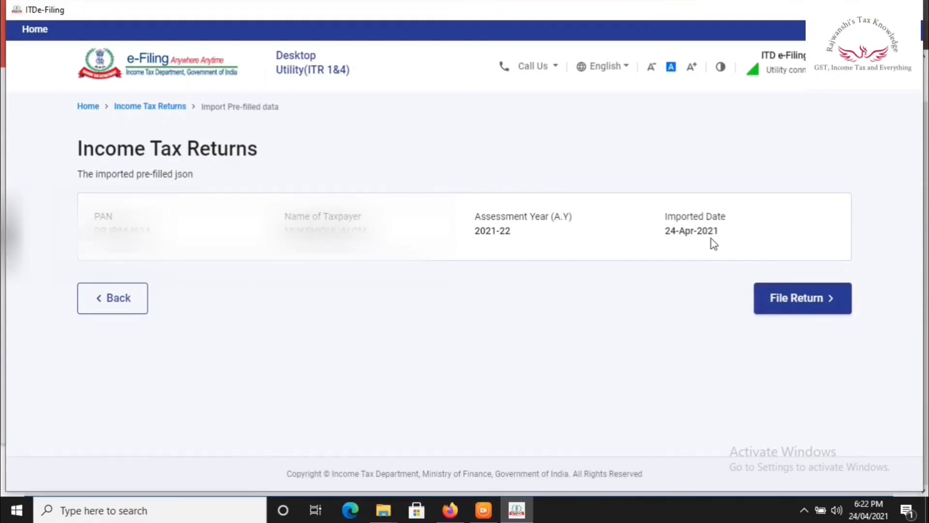
# Start filing the return from the imported pre-filled data and continue with Individual as the applicable status
pyautogui.click(811, 303)
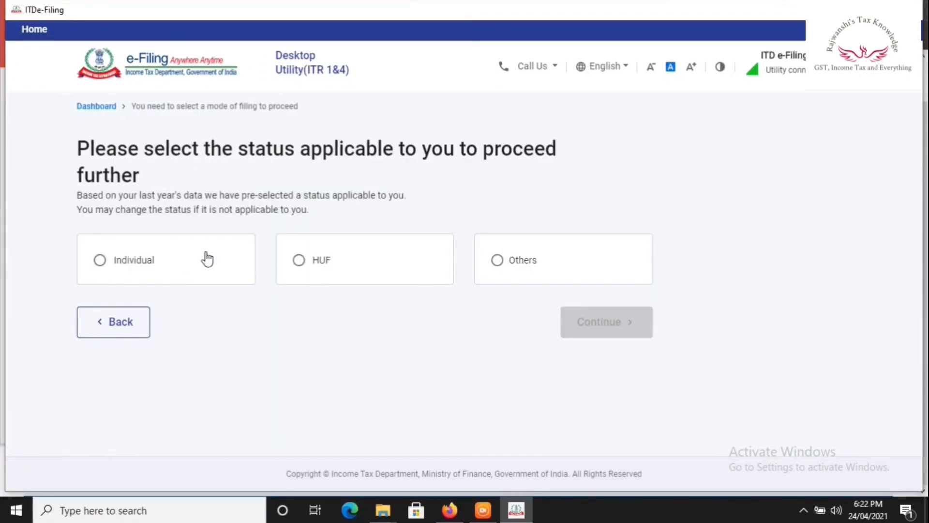
pyautogui.click(100, 260)
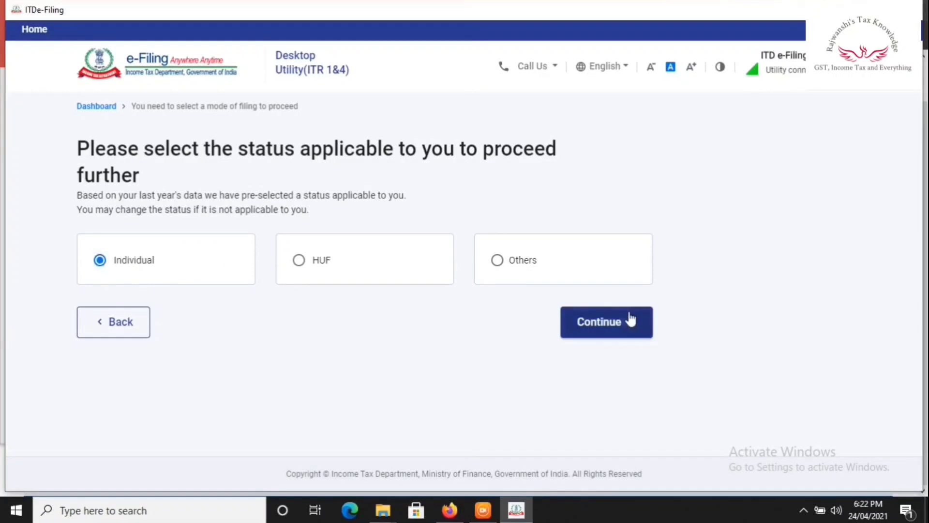
pyautogui.click(613, 326)
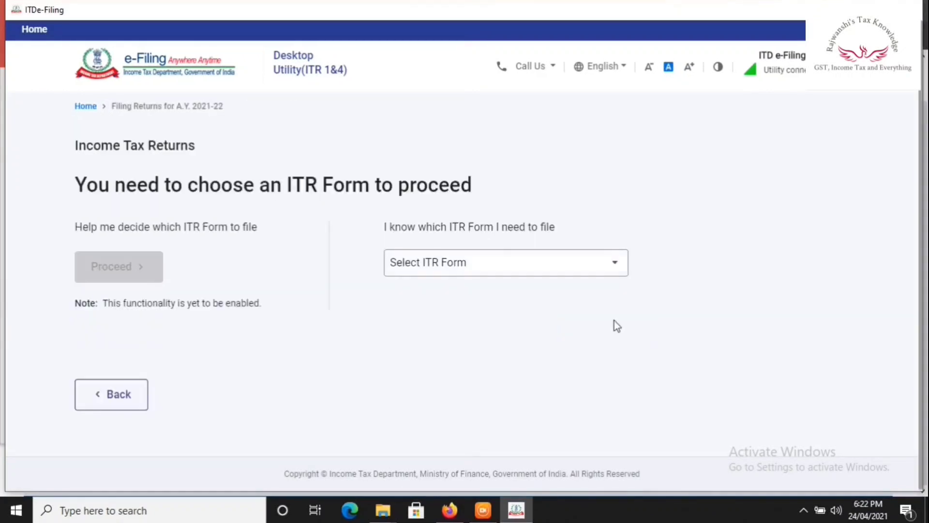
# Choose ITR - 4 as the form to file, proceed with it and get started on the return
pyautogui.click(553, 265)
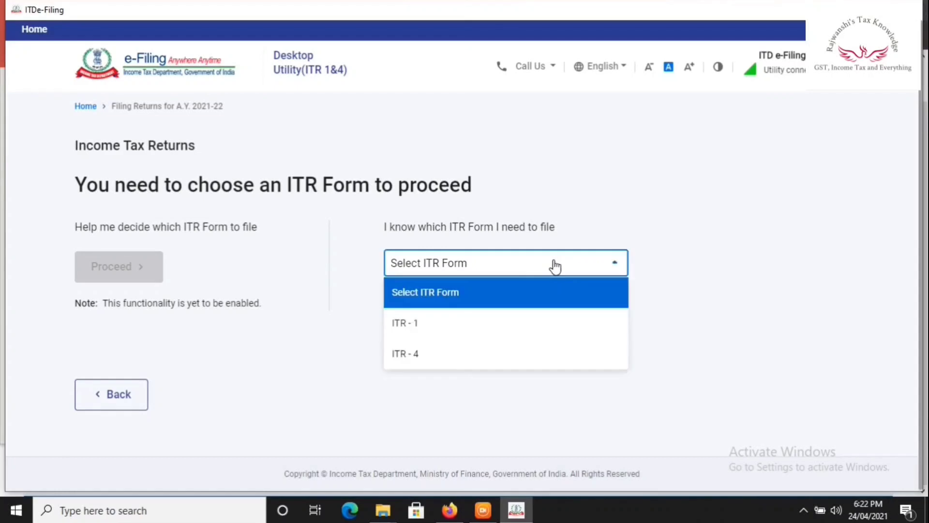
pyautogui.click(495, 353)
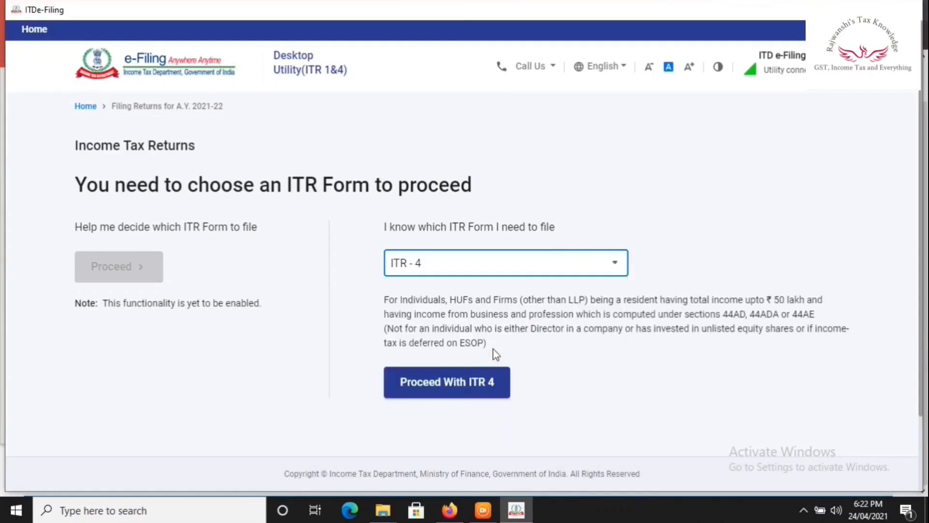
pyautogui.click(475, 376)
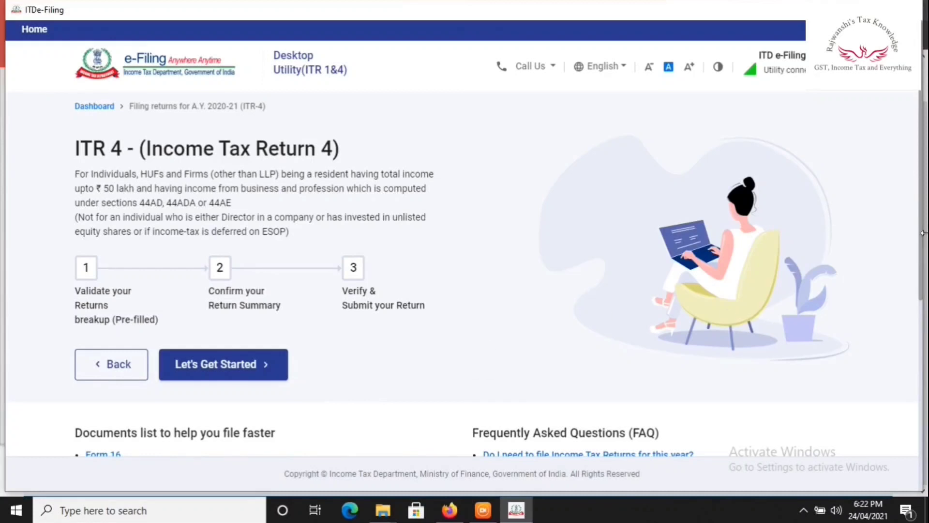
pyautogui.moveTo(921, 302); pyautogui.dragTo(921, 377)
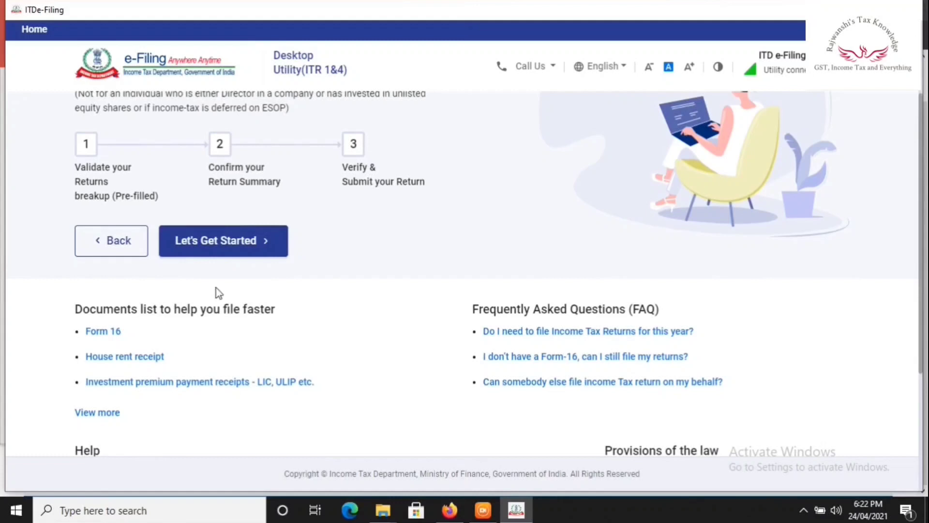
pyautogui.click(215, 252)
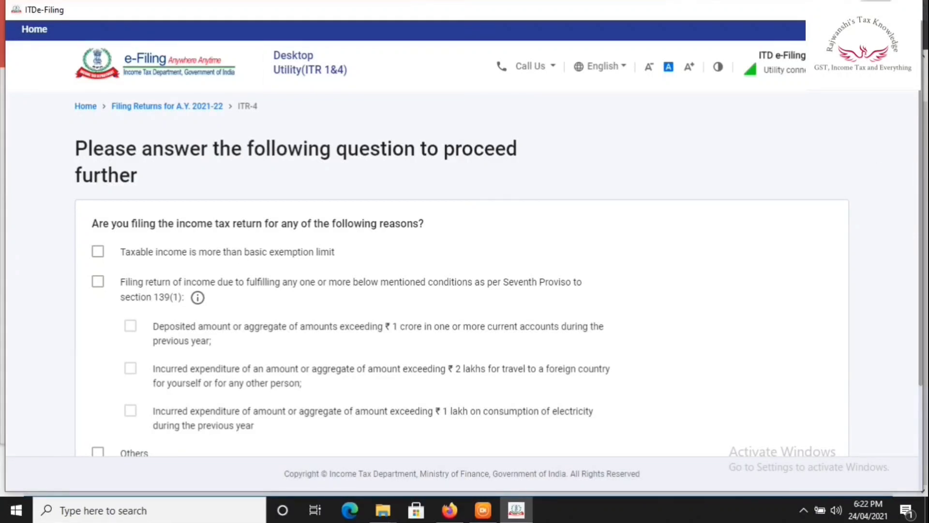
# Select taxable income above the basic exemption limit as the reason for filing and continue to the pre-filled return
pyautogui.click(876, 9)
pyautogui.moveTo(928, 182); pyautogui.dragTo(928, 259)
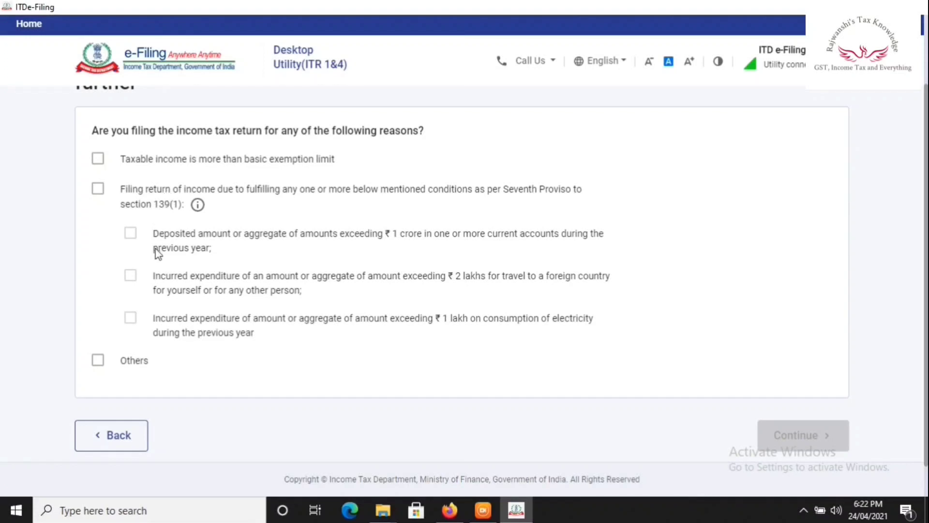
pyautogui.moveTo(155, 207); pyautogui.dragTo(182, 210)
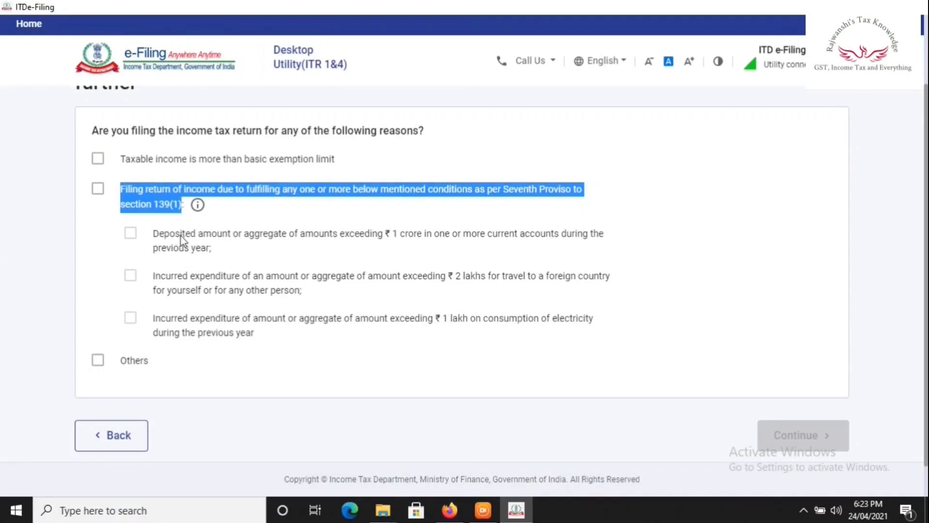
pyautogui.click(196, 249)
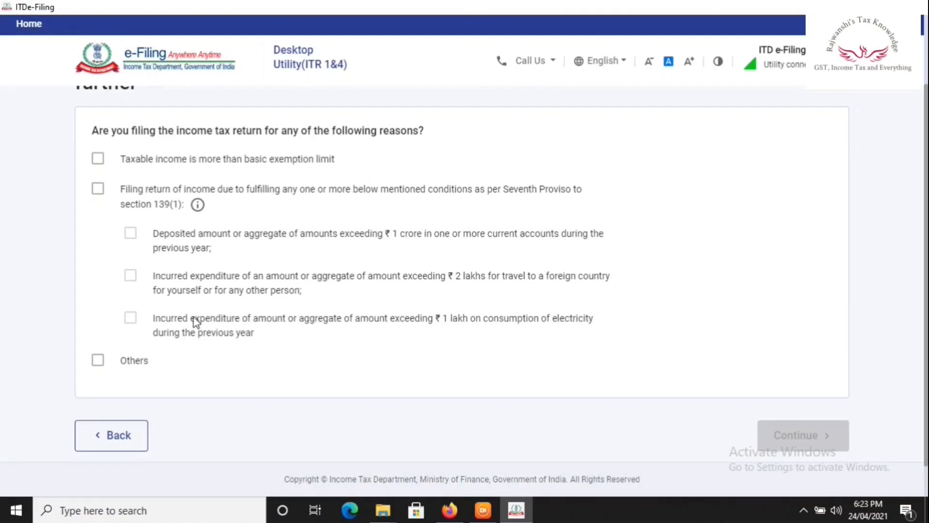
pyautogui.click(97, 159)
pyautogui.click(818, 435)
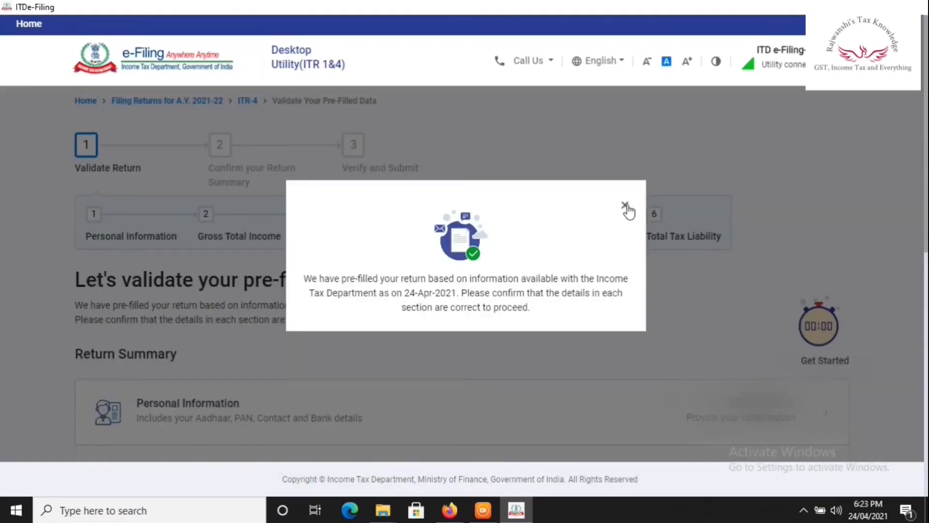
# Dismiss the pre-fill notice, open the Personal Information section of the return summary and confirm it
pyautogui.click(625, 206)
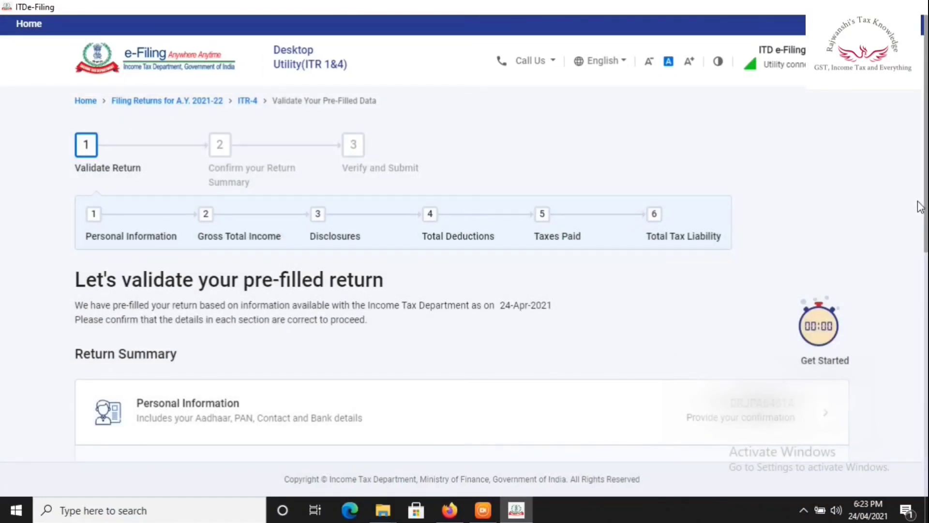
pyautogui.moveTo(921, 203); pyautogui.dragTo(927, 363)
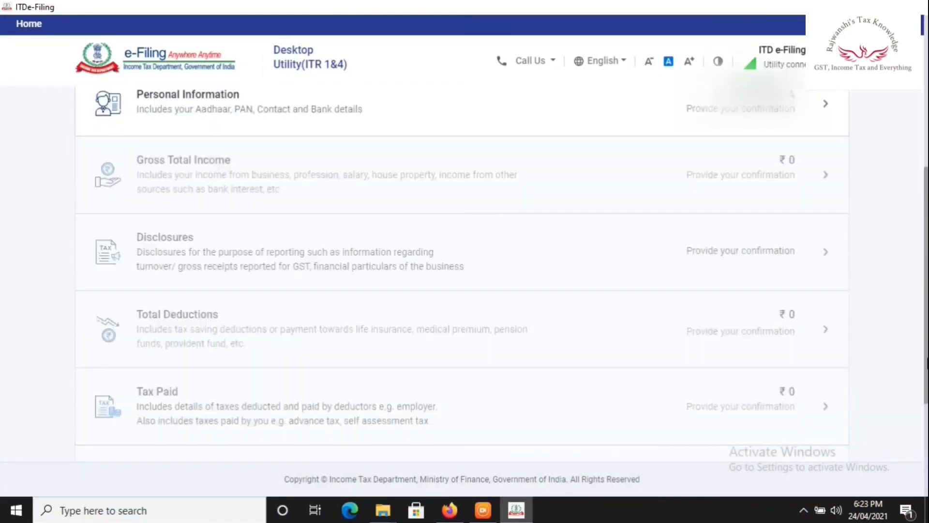
pyautogui.click(770, 121)
pyautogui.moveTo(925, 300); pyautogui.dragTo(927, 483)
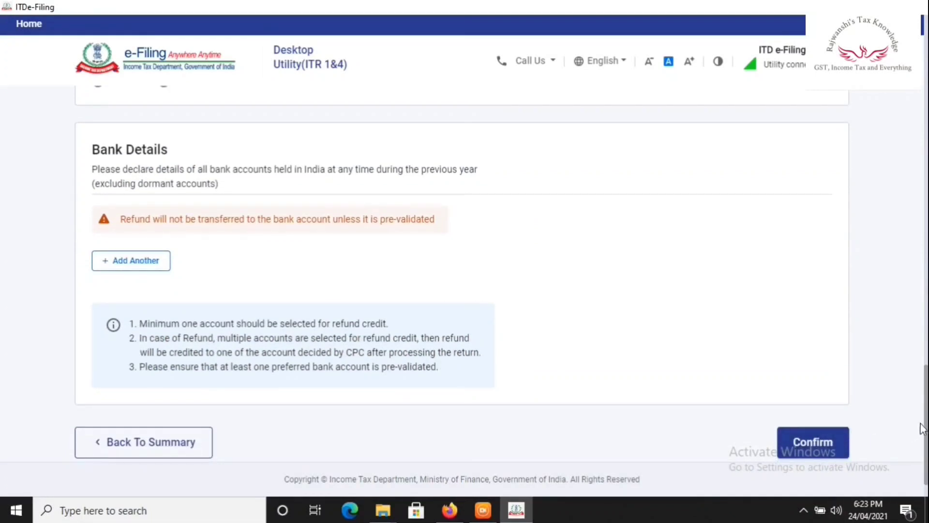
pyautogui.scroll(-1, 920, 431)
pyautogui.click(822, 401)
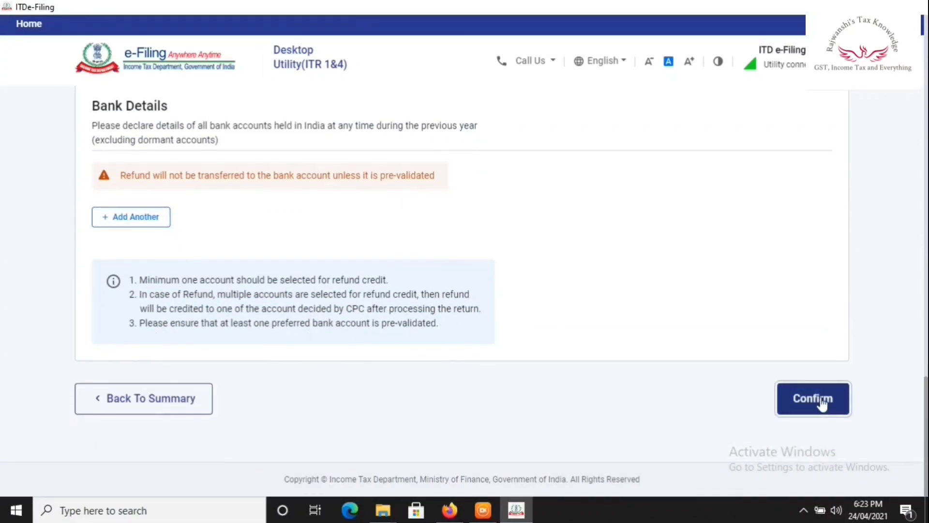
pyautogui.moveTo(927, 191); pyautogui.dragTo(927, 478)
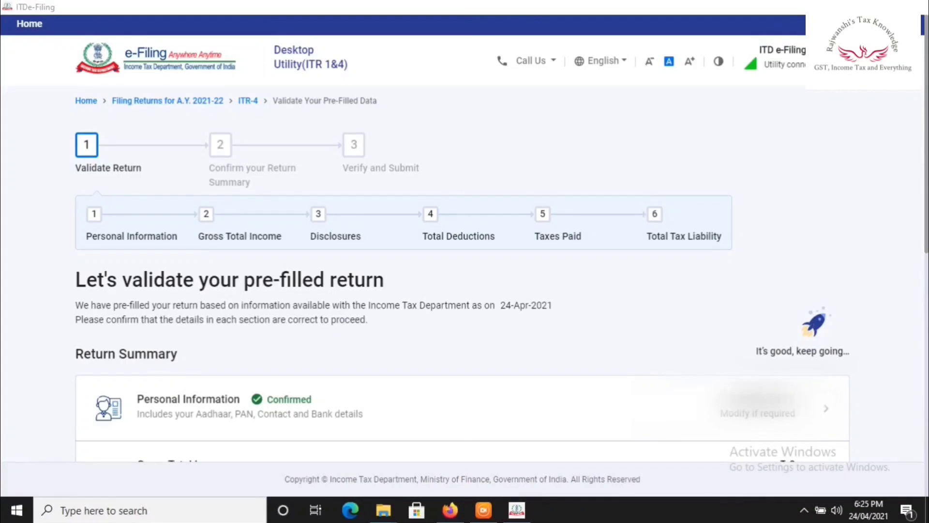
# Open the Gross Total Income section from the return summary and go to its business or profession income
pyautogui.scroll(-5, 403, 223)
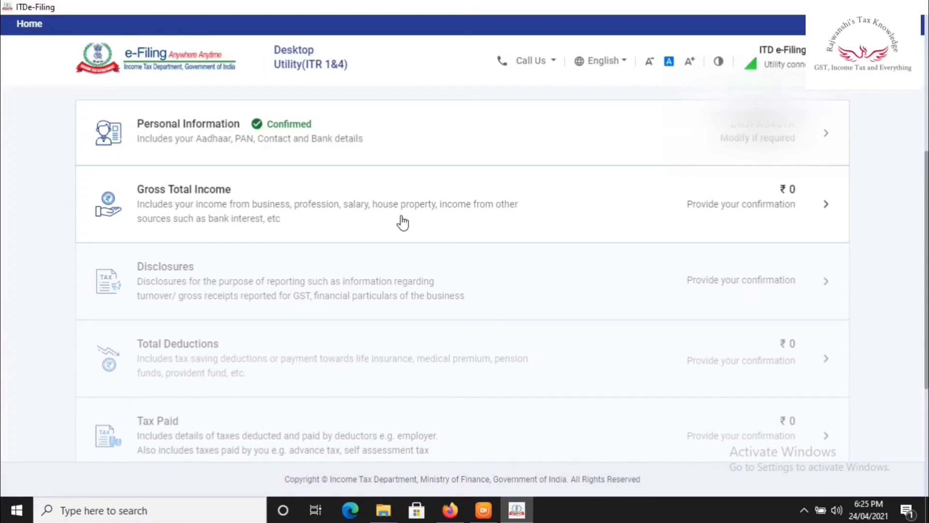
pyautogui.click(633, 203)
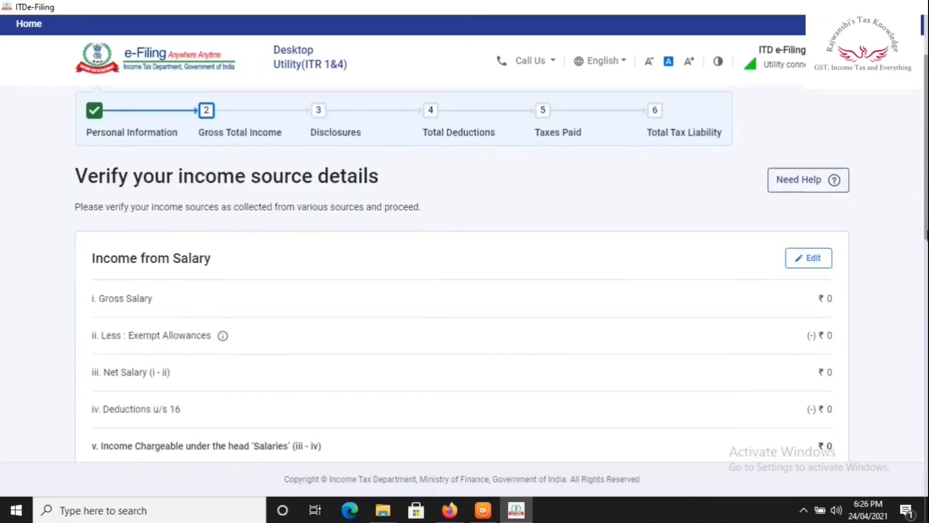
pyautogui.moveTo(927, 242); pyautogui.dragTo(927, 433)
# Examine the business and profession income form for Section 44AD, including turnover and presumptive income, and cancel it
pyautogui.click(135, 235)
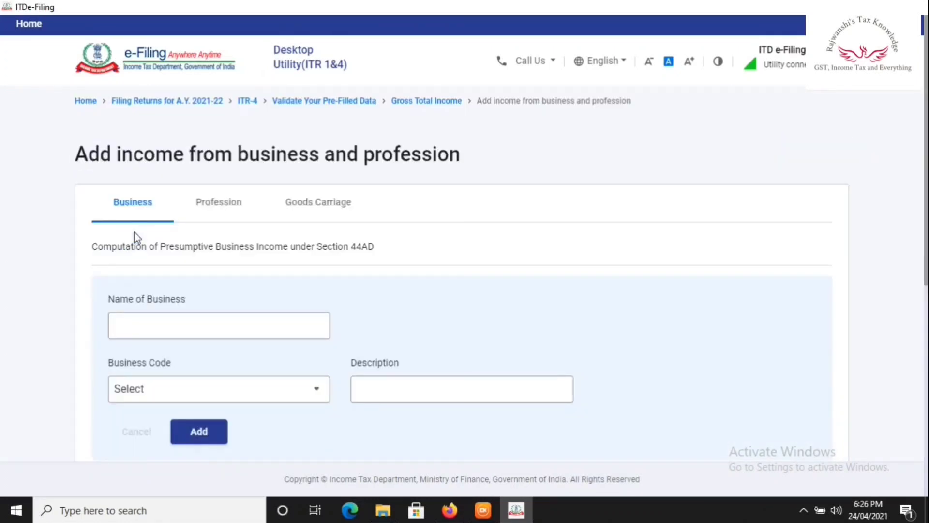
pyautogui.scroll(-3, 927, 194)
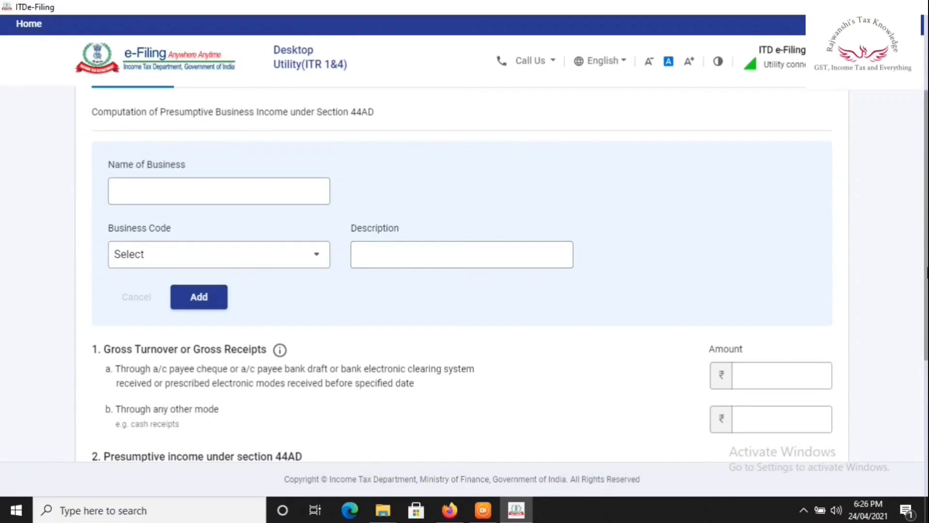
pyautogui.scroll(-4, 823, 260)
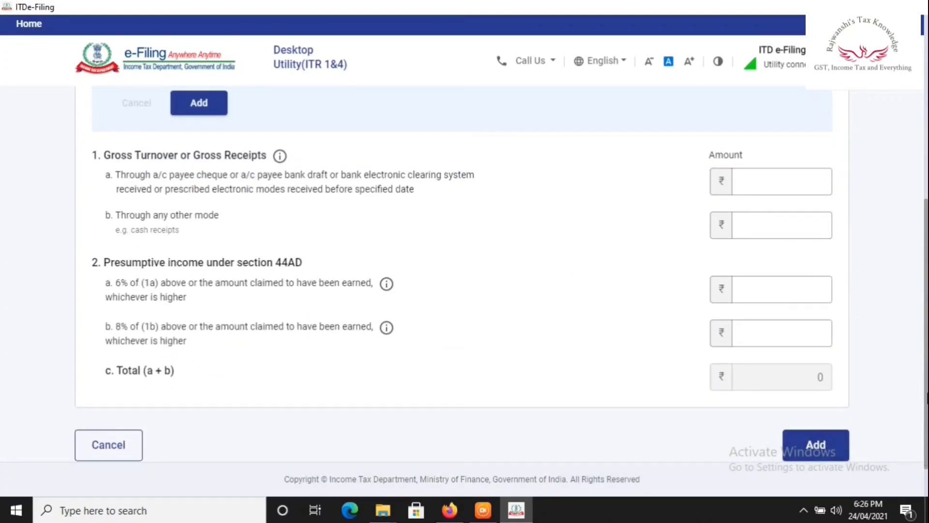
pyautogui.click(135, 445)
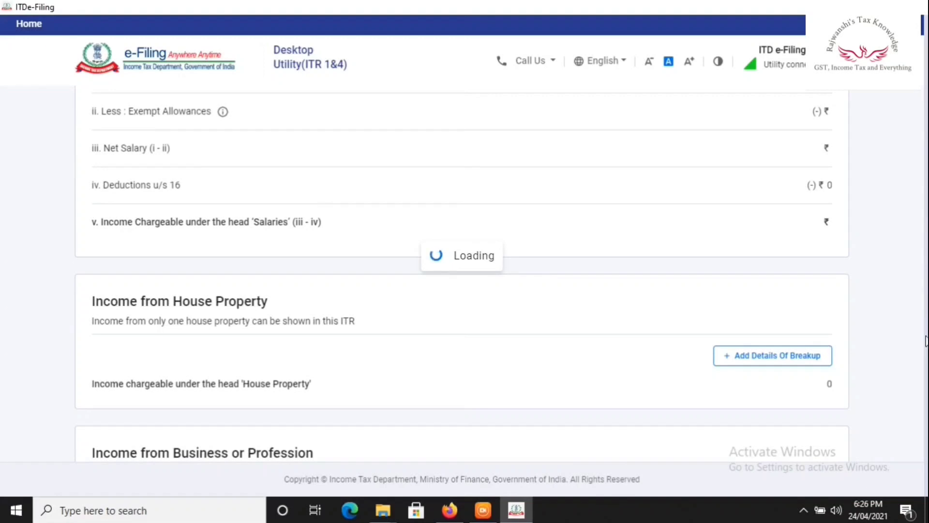
# Go through the income source details and confirm the Gross Total Income section
pyautogui.moveTo(927, 159); pyautogui.dragTo(928, 435)
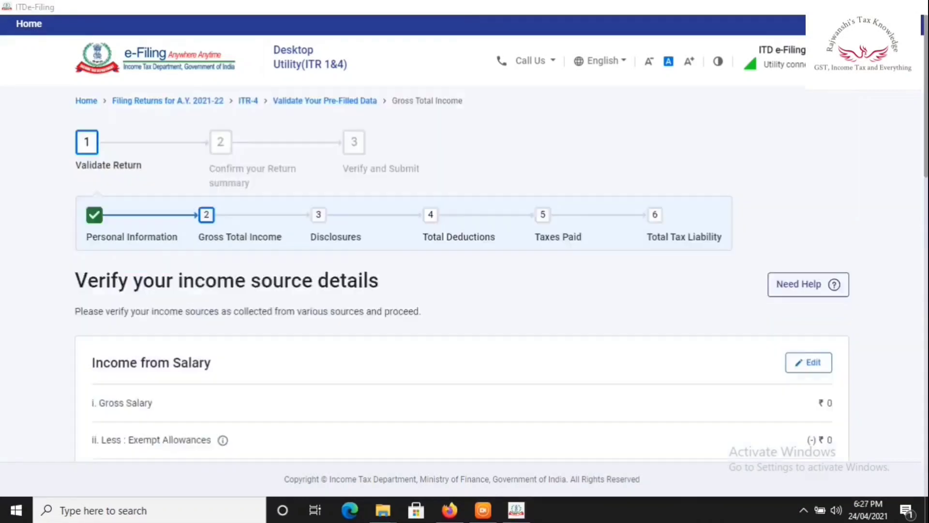
pyautogui.moveTo(928, 162); pyautogui.dragTo(927, 487)
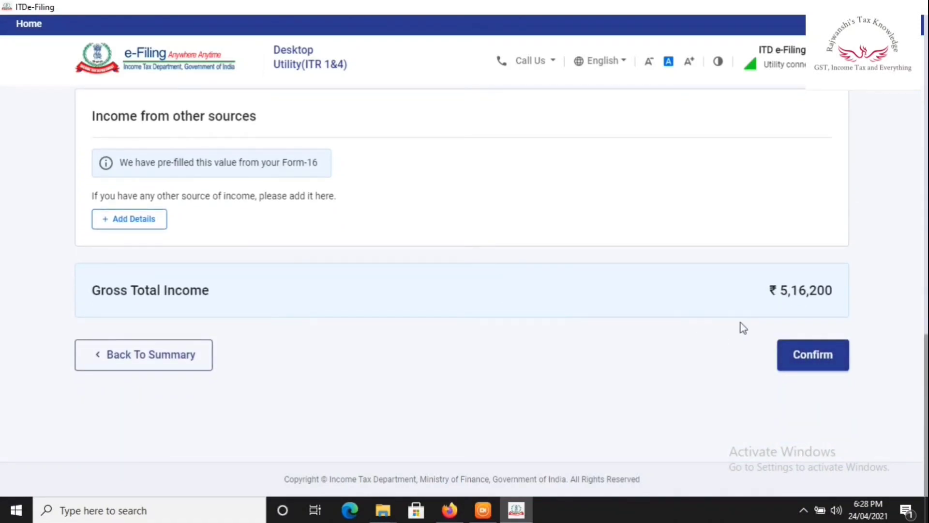
pyautogui.click(827, 356)
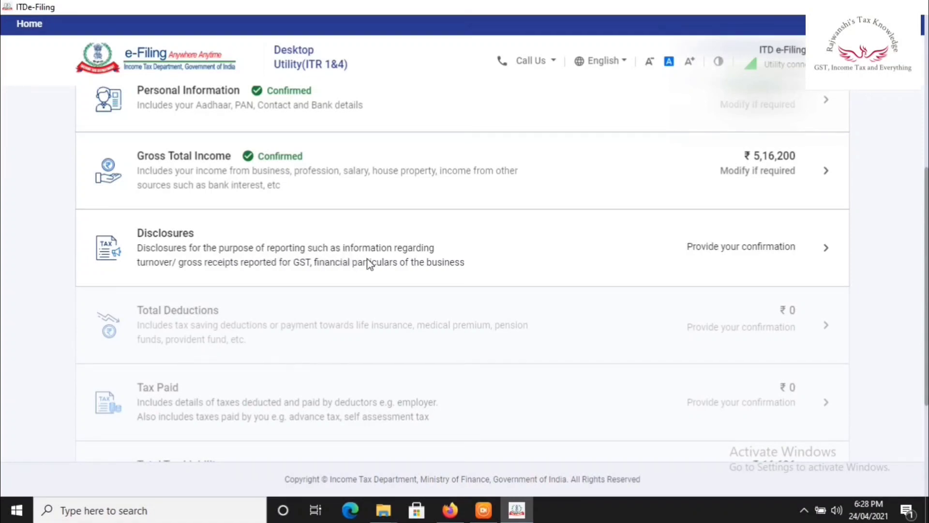
# Open the Disclosures section and bring up the form for adding the Financial Particulars of the business
pyautogui.click(380, 260)
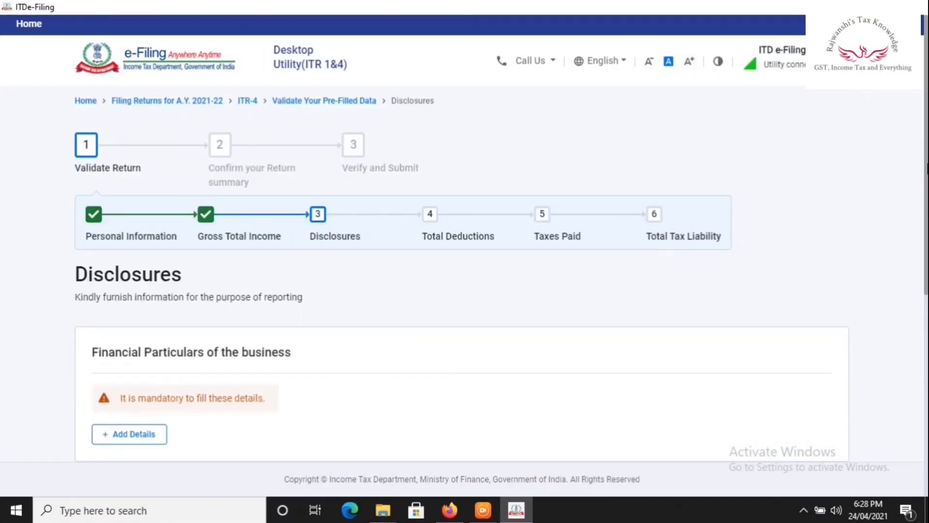
pyautogui.moveTo(927, 131); pyautogui.dragTo(927, 271)
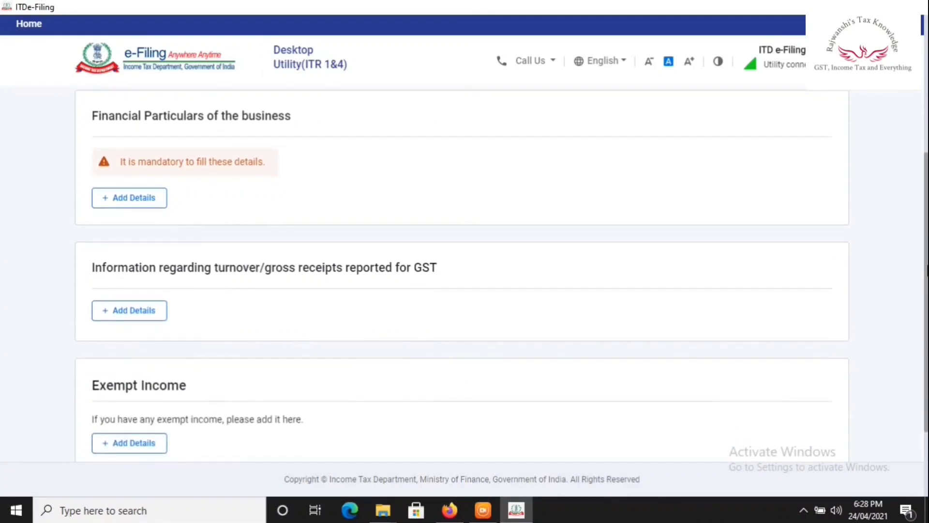
pyautogui.click(125, 199)
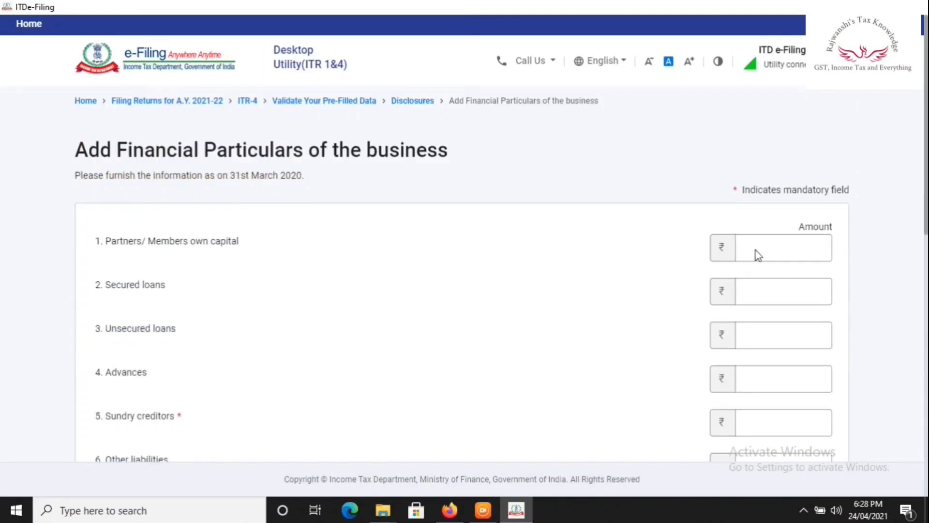
pyautogui.moveTo(927, 119); pyautogui.dragTo(927, 217)
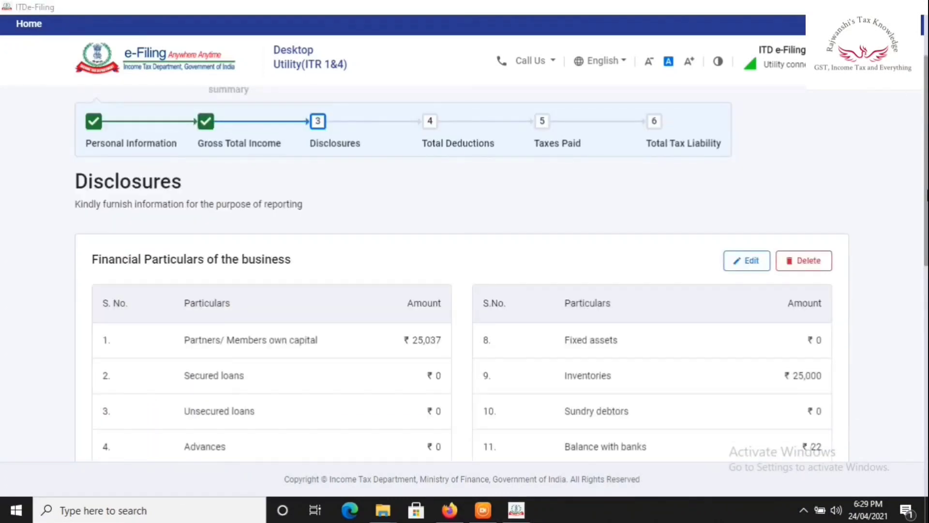
# Examine the form for turnover and gross receipts reported for GST, cancel it and return to the end of Disclosures
pyautogui.moveTo(927, 196); pyautogui.dragTo(927, 380)
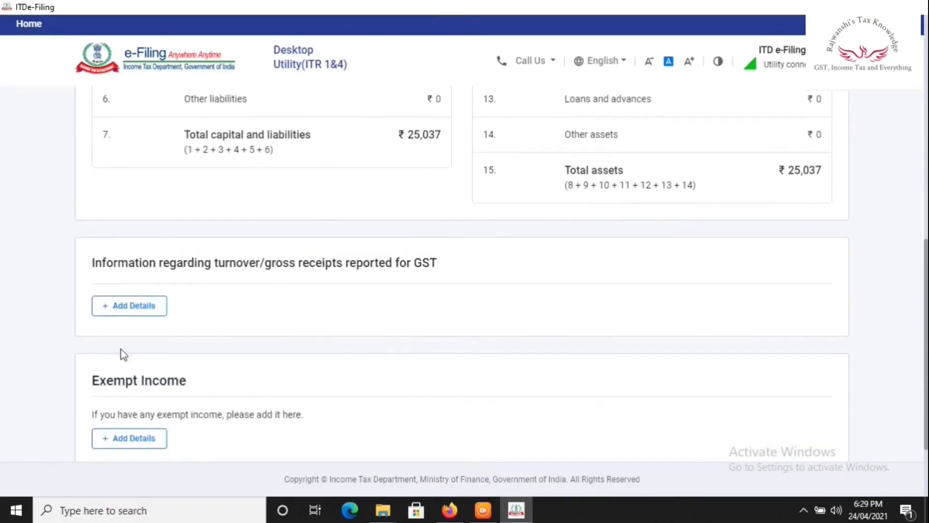
pyautogui.click(115, 312)
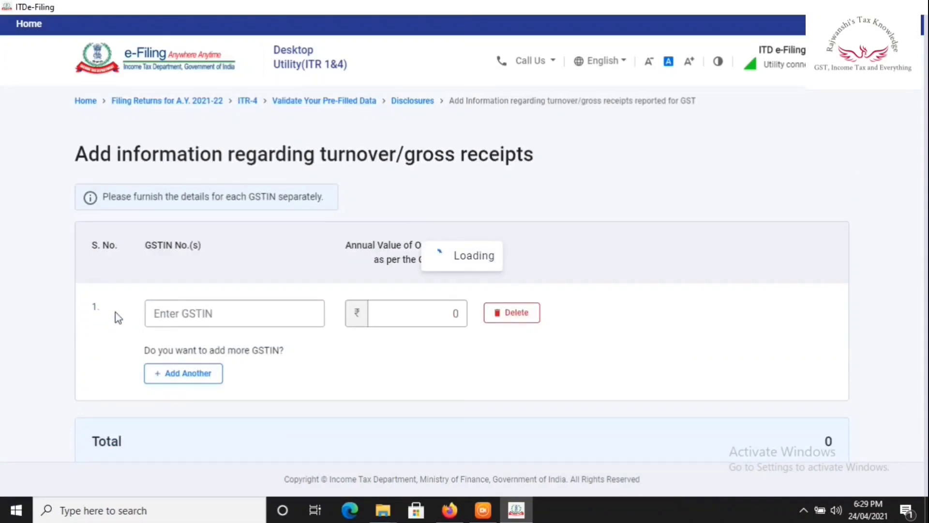
pyautogui.moveTo(926, 217); pyautogui.dragTo(927, 320)
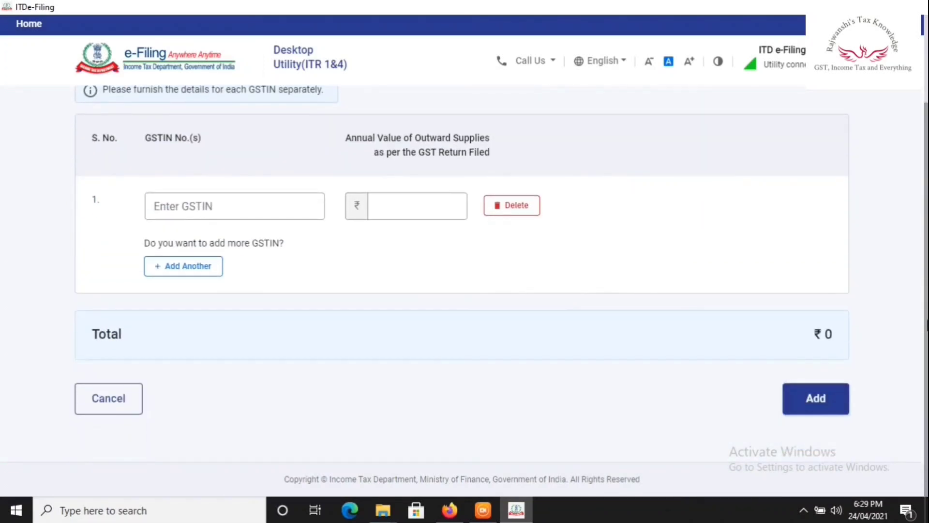
pyautogui.click(86, 414)
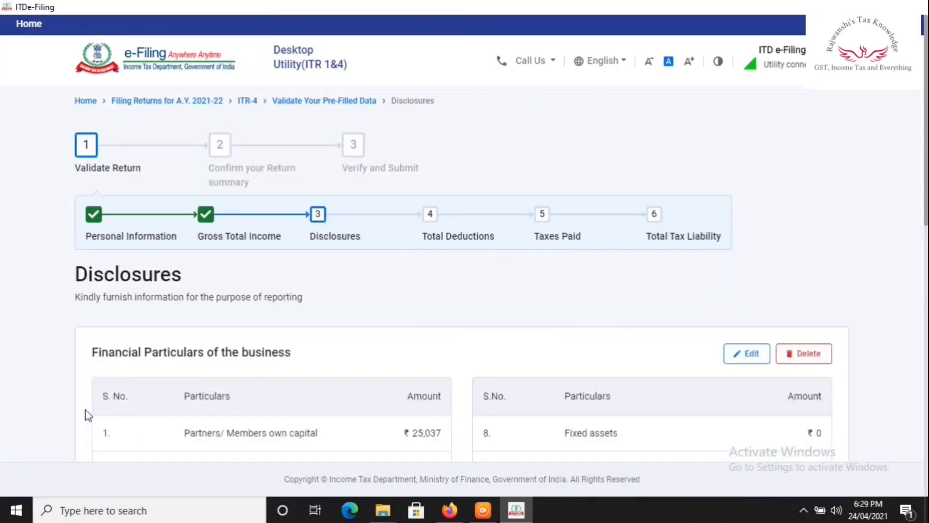
pyautogui.moveTo(926, 151); pyautogui.dragTo(925, 428)
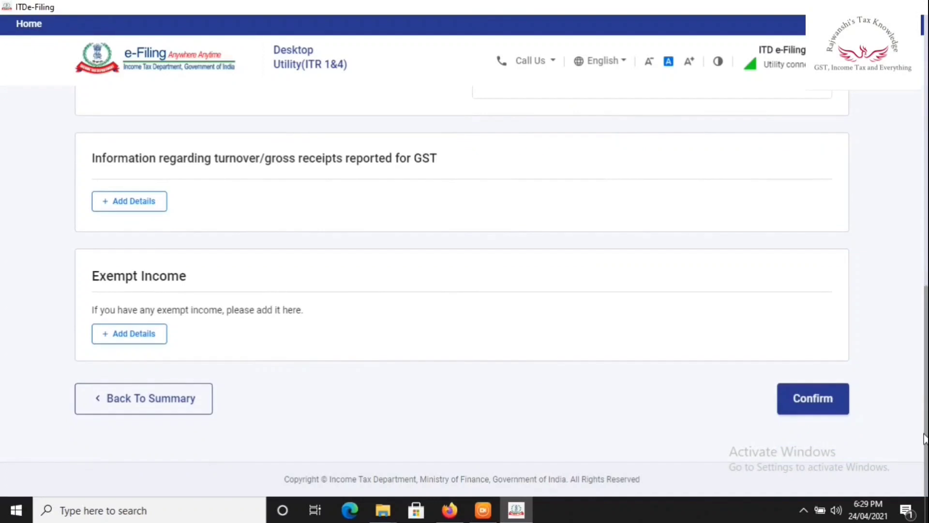
# Confirm the Disclosures section, and verify and confirm the Total Deductions section with ₹25,000 claimed under 80C
pyautogui.click(828, 402)
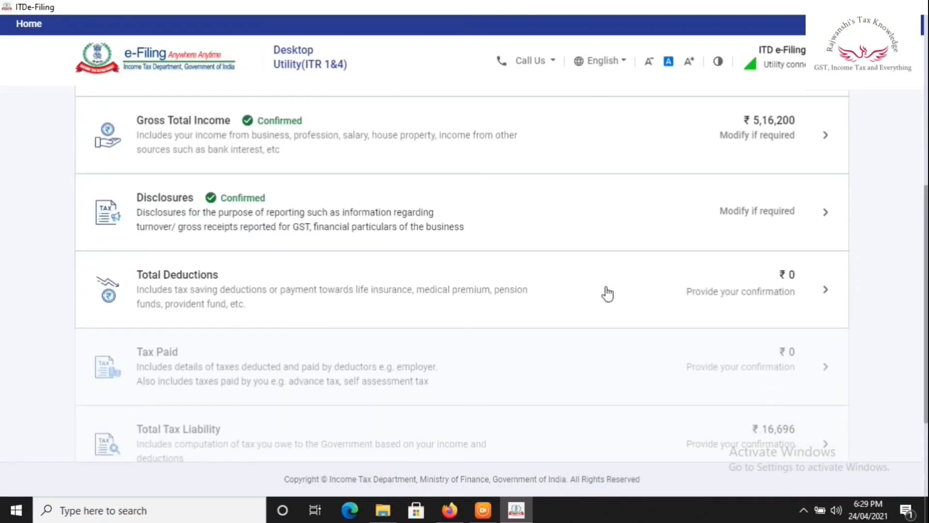
pyautogui.click(662, 291)
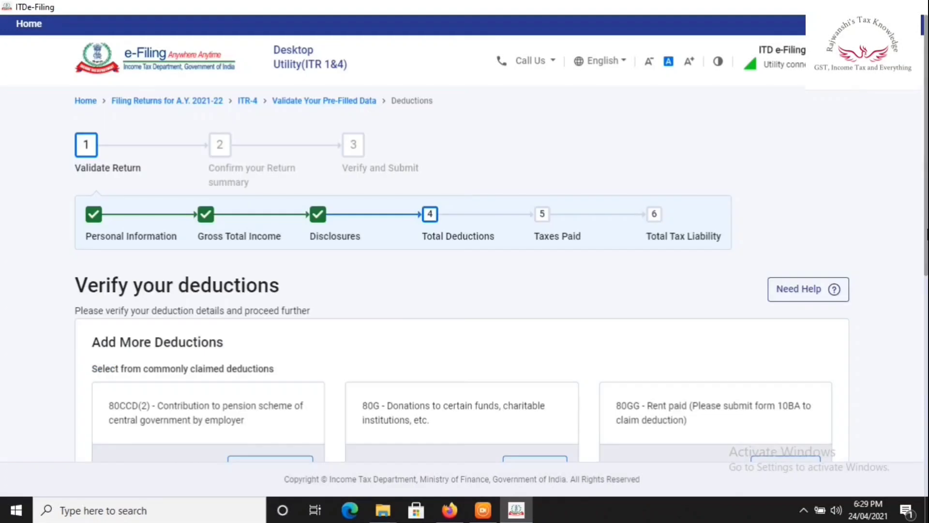
pyautogui.moveTo(927, 227); pyautogui.dragTo(925, 433)
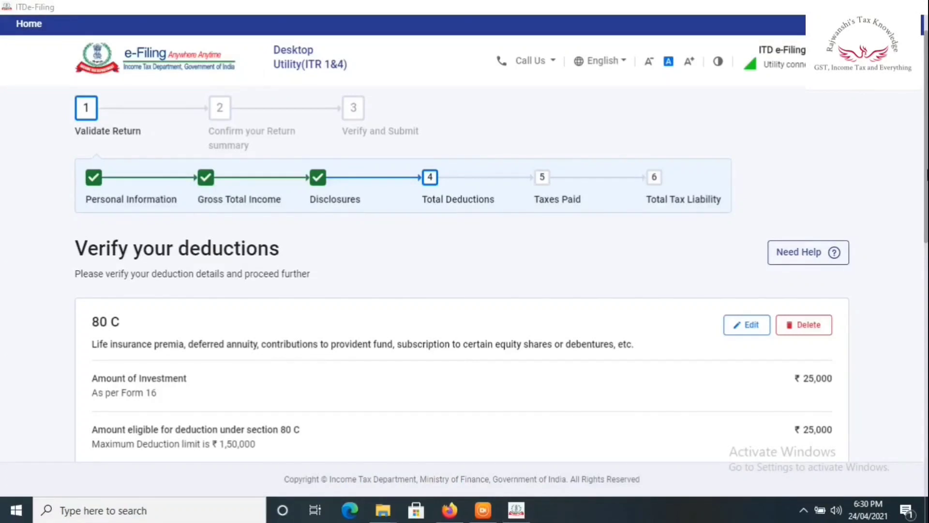
pyautogui.moveTo(927, 175); pyautogui.dragTo(927, 438)
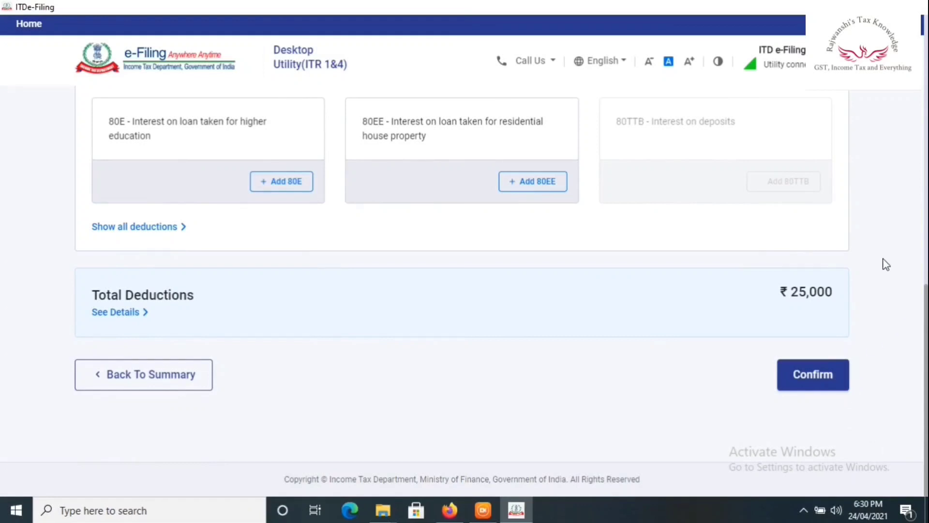
pyautogui.click(801, 378)
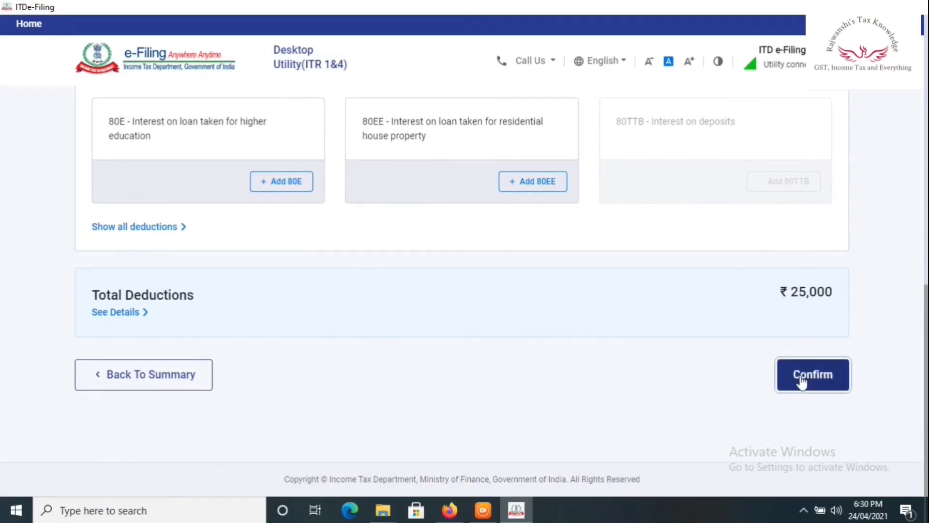
# Open the Tax Paid section, go through the TDS, TCS and advance tax entries, and confirm it
pyautogui.moveTo(926, 302); pyautogui.dragTo(926, 354)
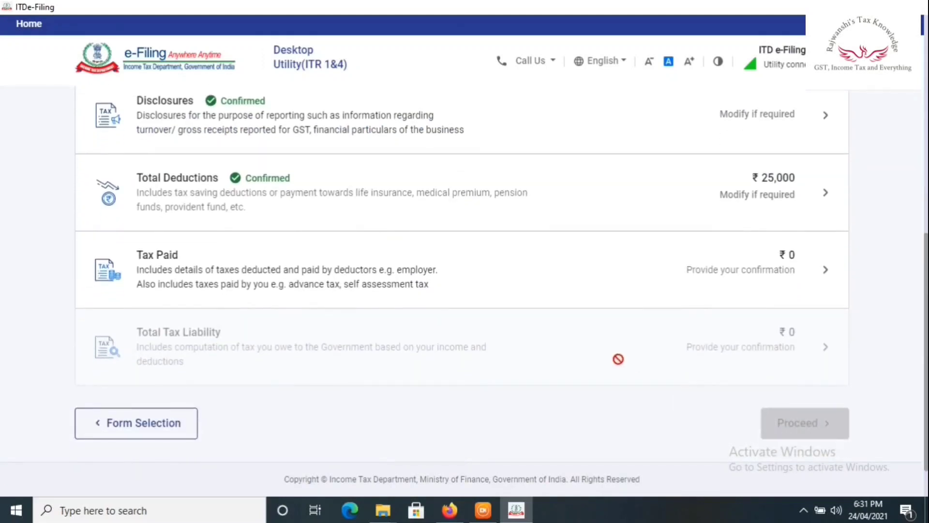
pyautogui.click(772, 270)
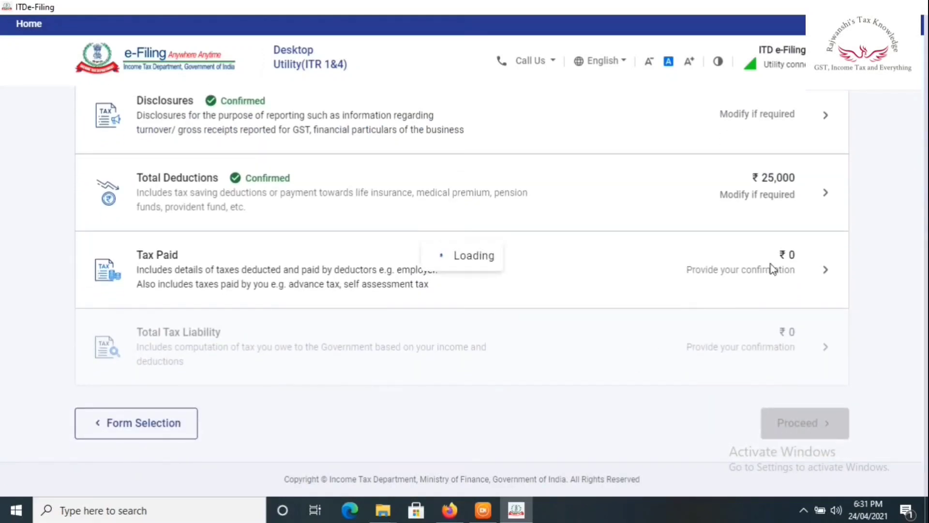
pyautogui.moveTo(927, 194); pyautogui.dragTo(927, 406)
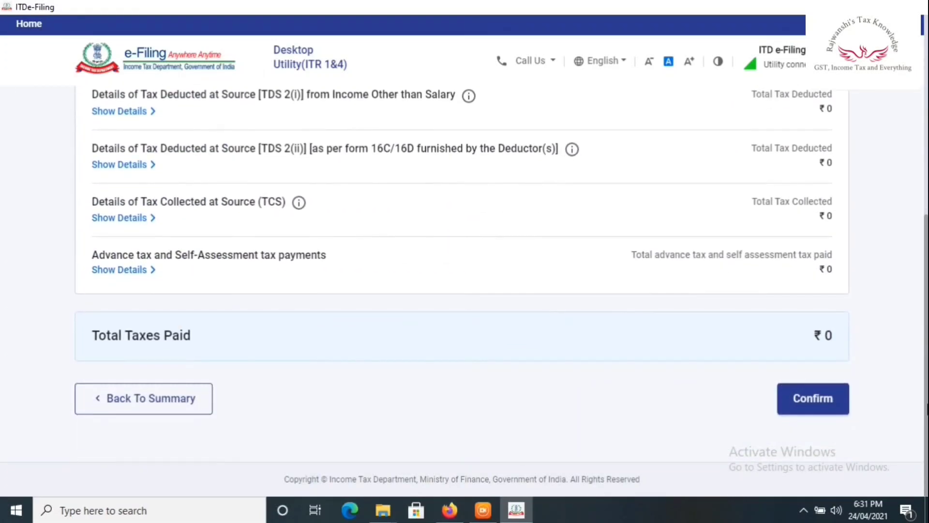
pyautogui.click(826, 397)
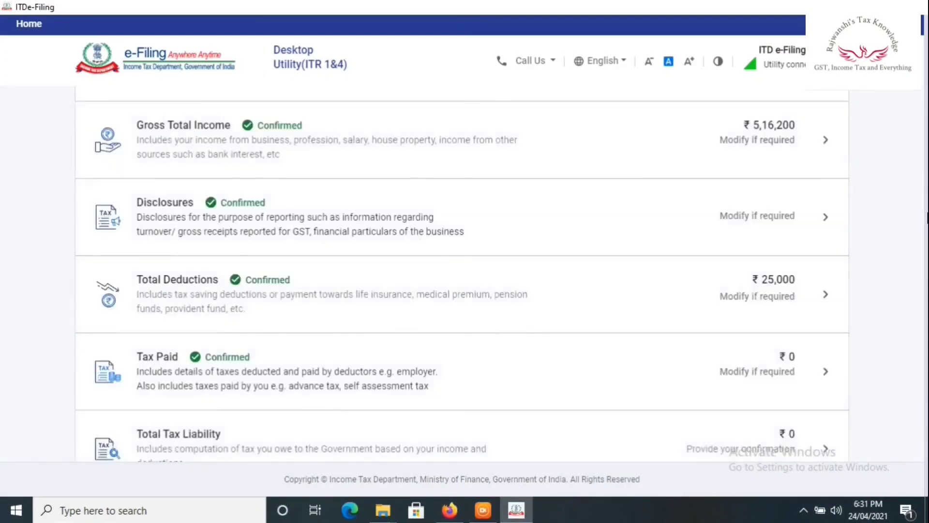
# Reopen the Tax Paid section and confirm the taxes paid details again
pyautogui.scroll(-5, 484, 271)
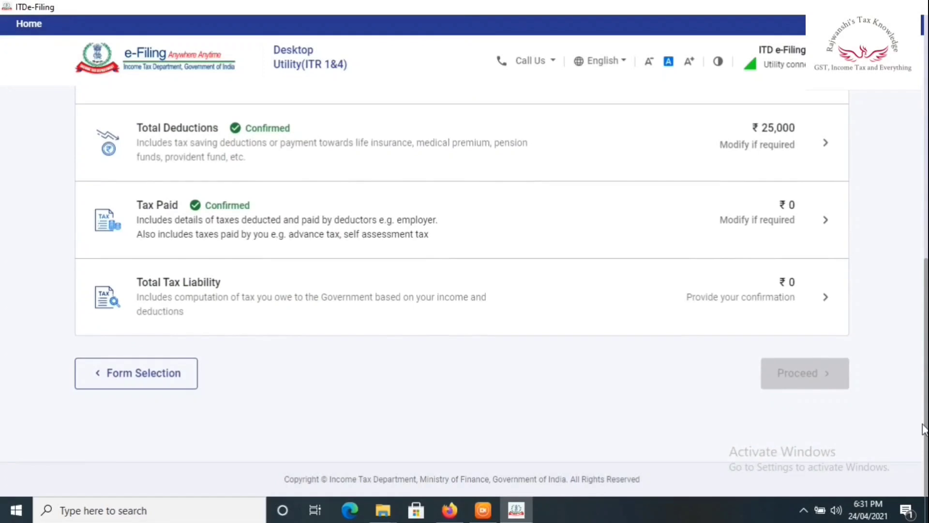
pyautogui.click(768, 224)
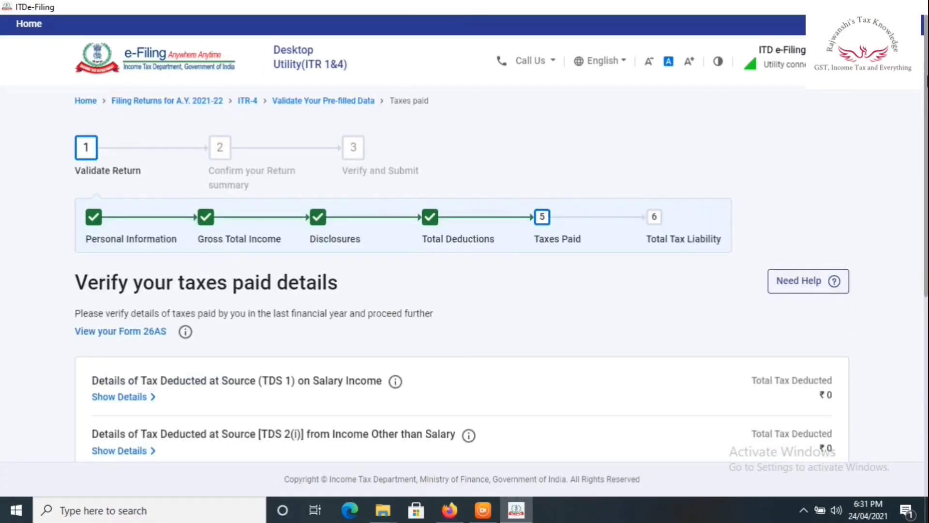
pyautogui.scroll(-5, 901, 335)
pyautogui.click(810, 398)
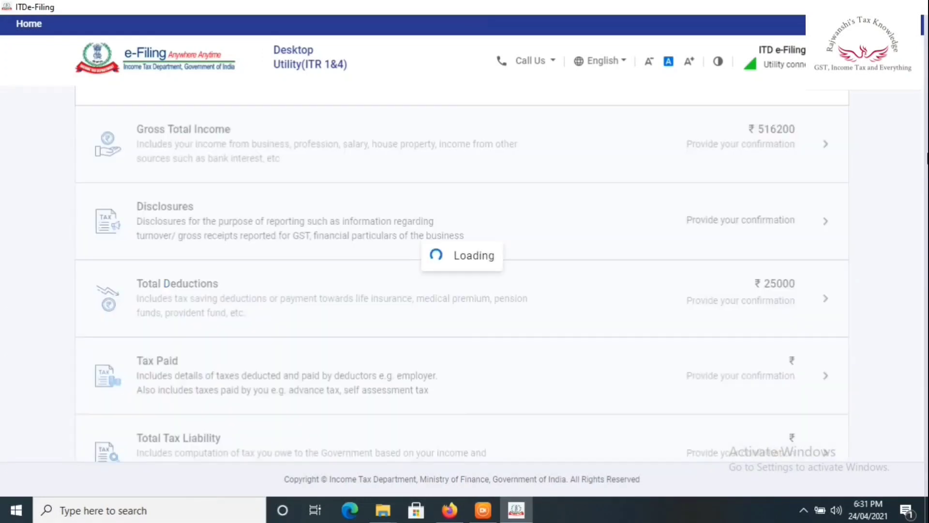
# Open the Total Tax Liability section, verify the tax liability details and confirm them
pyautogui.scroll(-3, 926, 450)
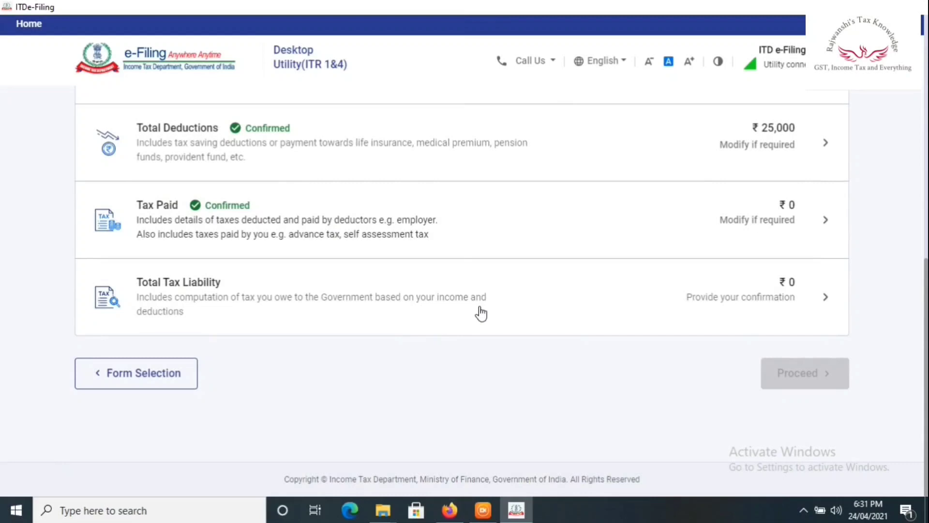
pyautogui.click(782, 294)
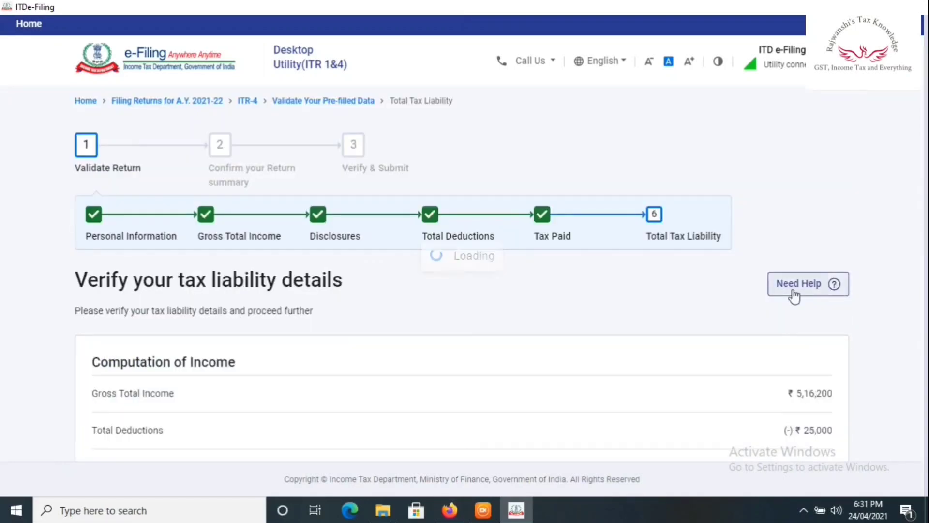
pyautogui.scroll(-5, 925, 177)
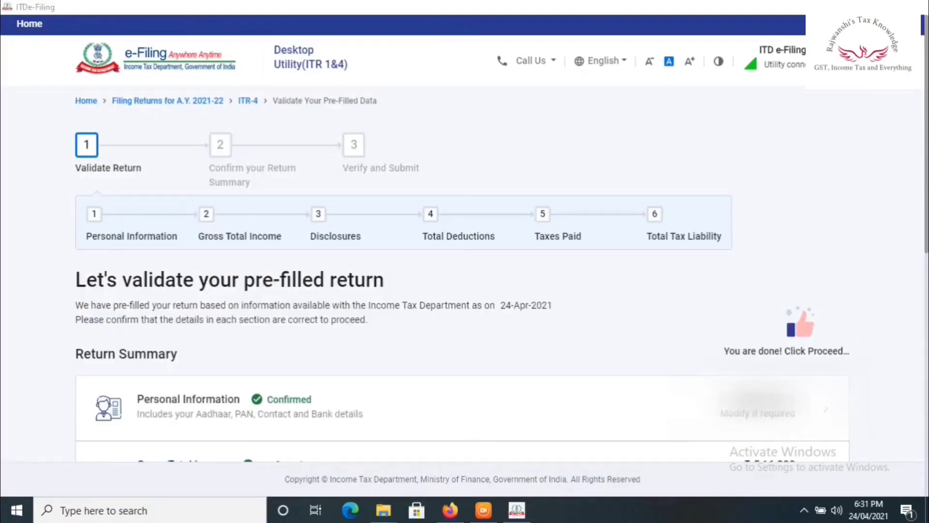
# Reopen Total Tax Liability to examine the interest and fee computation under sections 234A to 234F, and confirm it again
pyautogui.moveTo(927, 180); pyautogui.dragTo(926, 425)
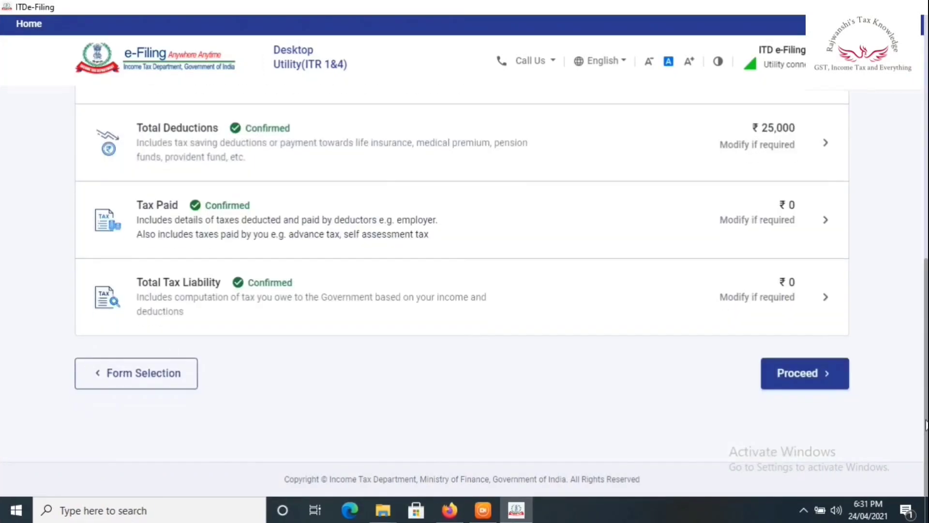
pyautogui.click(773, 290)
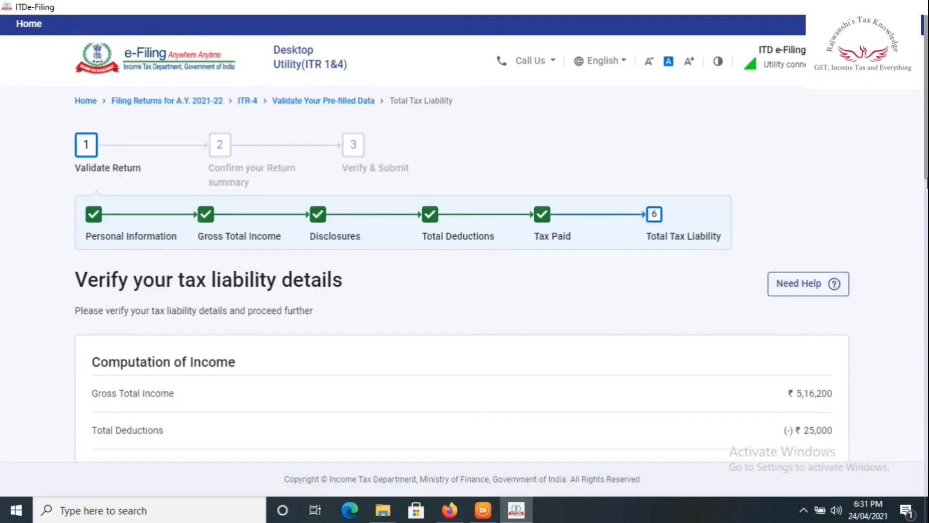
pyautogui.scroll(-15, 463, 274)
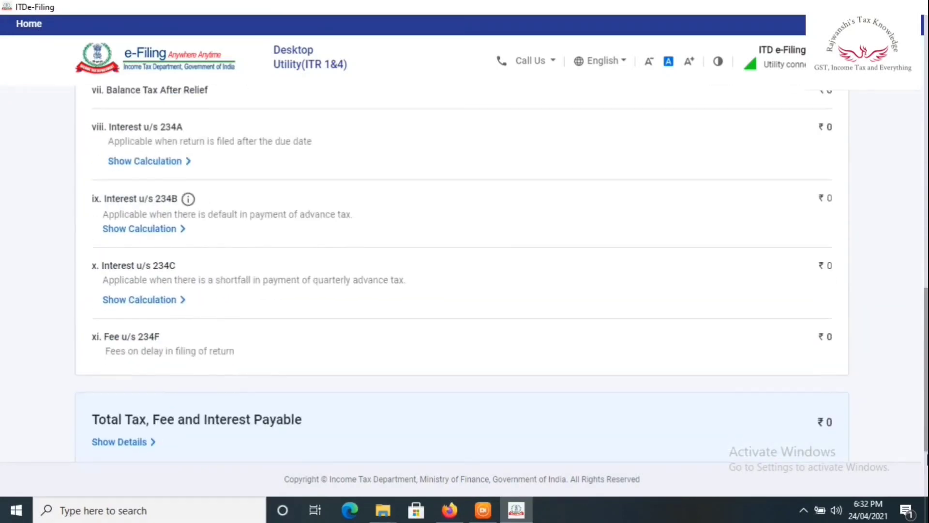
pyautogui.scroll(-3, 462, 274)
pyautogui.click(819, 363)
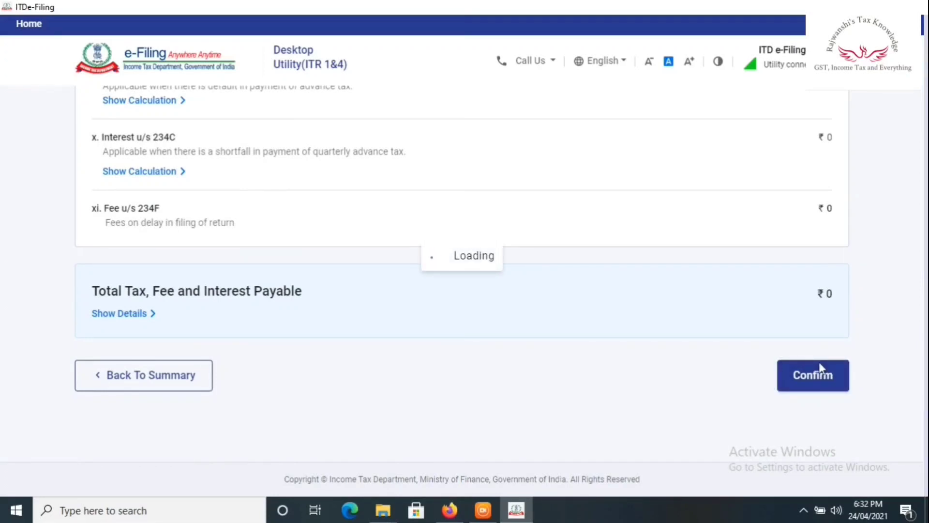
# Proceed from the fully confirmed return sections to the tax summary
pyautogui.moveTo(928, 202); pyautogui.dragTo(928, 472)
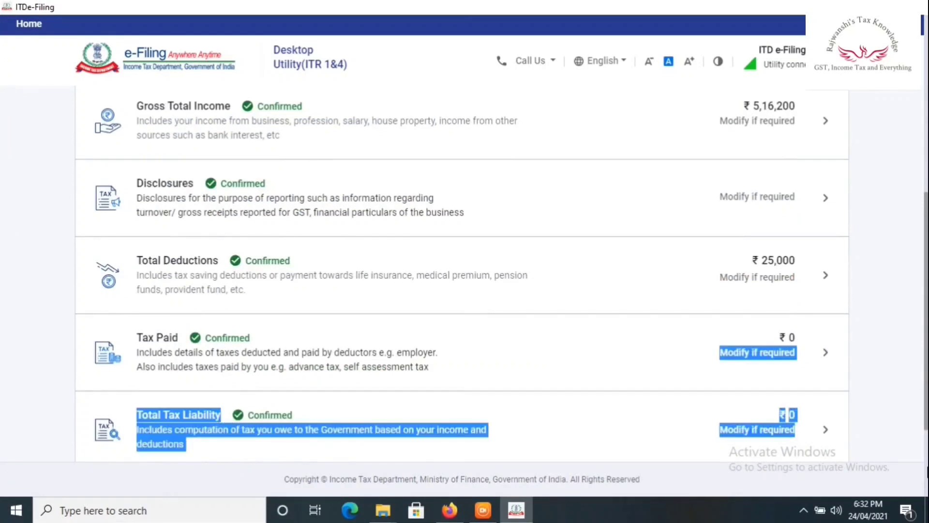
pyautogui.click(877, 343)
pyautogui.moveTo(928, 273); pyautogui.dragTo(927, 398)
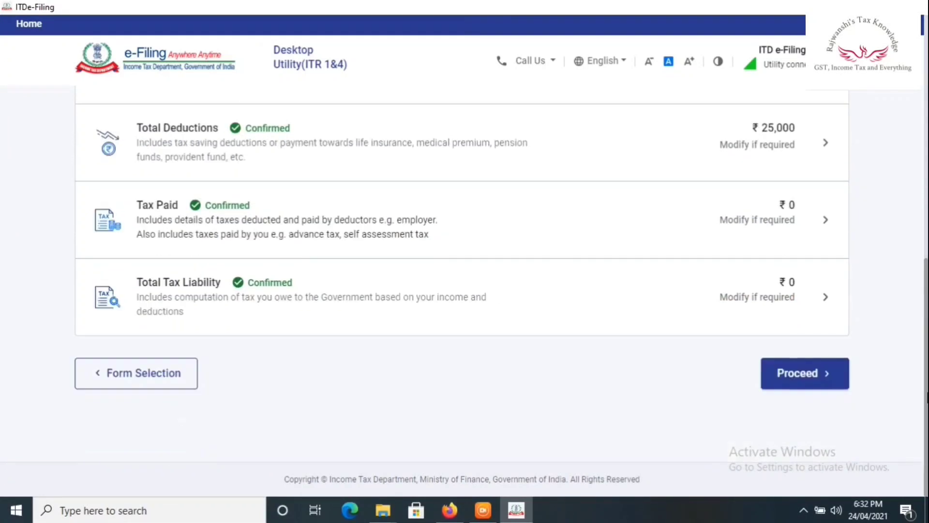
pyautogui.click(805, 374)
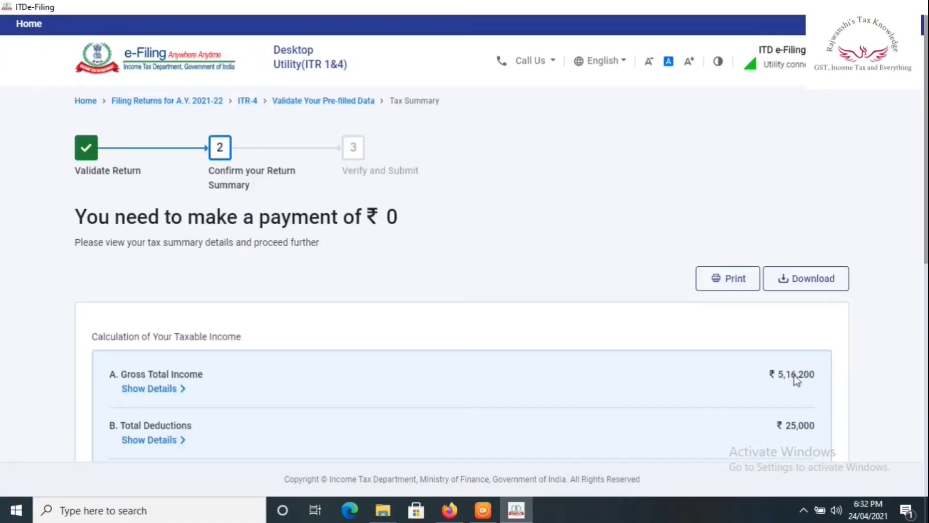
# Go through the tax summary, opt to pay later and continue to the Preview and Submit stage
pyautogui.moveTo(927, 140); pyautogui.dragTo(921, 391)
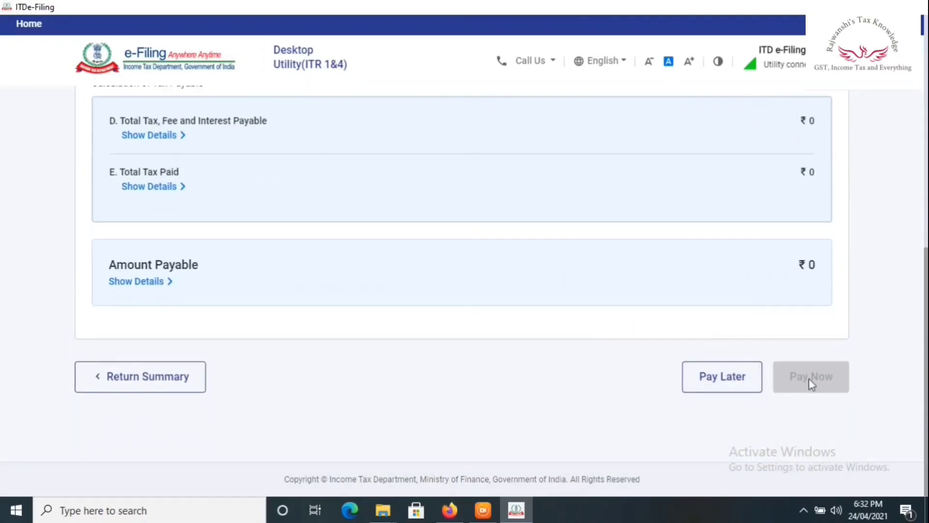
pyautogui.click(709, 374)
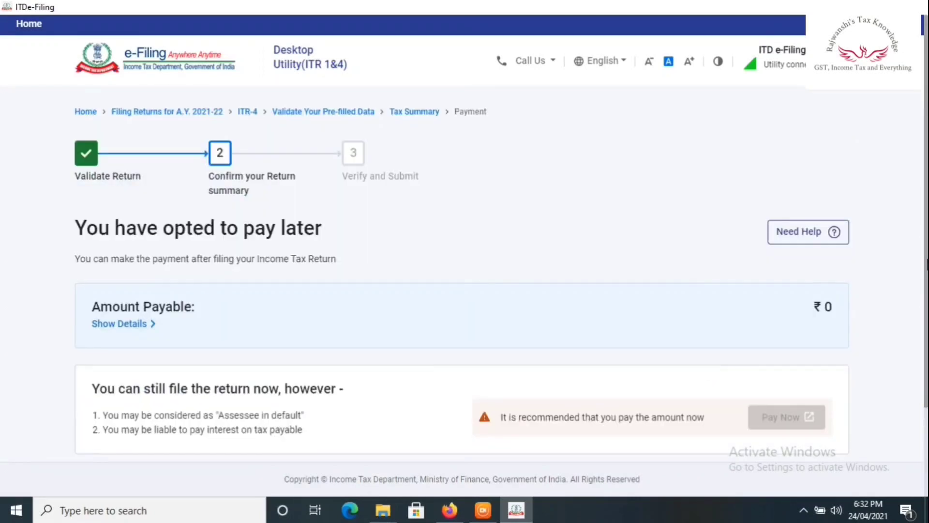
pyautogui.moveTo(927, 238); pyautogui.dragTo(926, 332)
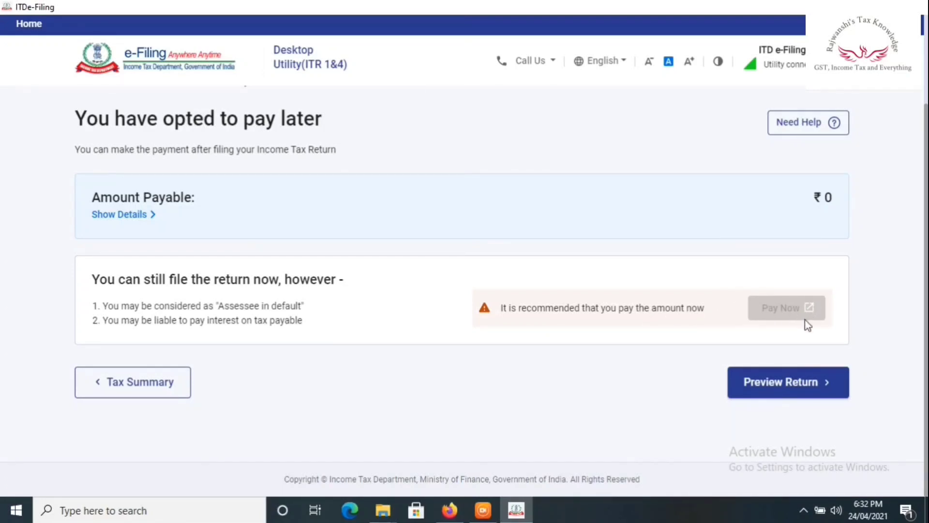
pyautogui.click(771, 392)
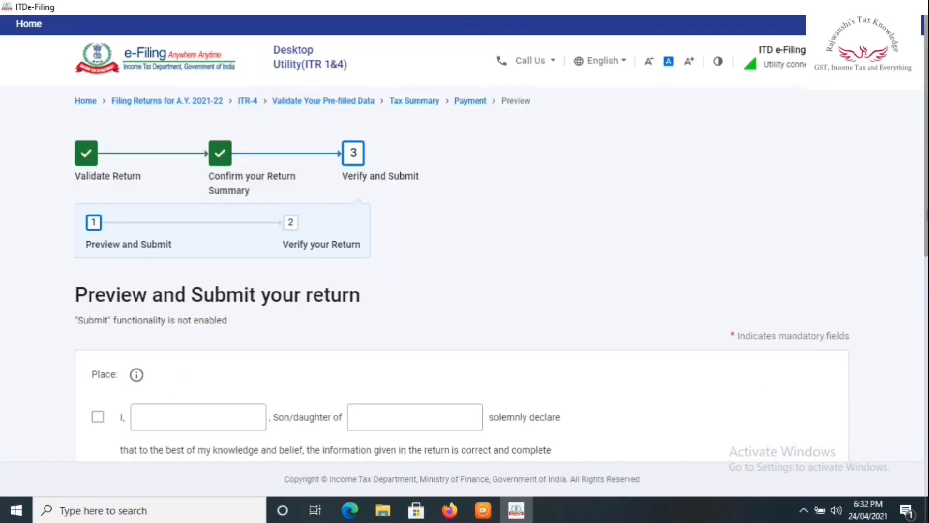
# Tick the declaration checkbox and go through the Tax Return Preparer fields, leaving identification number, name and reimbursement amount blank
pyautogui.scroll(-4, 608, 247)
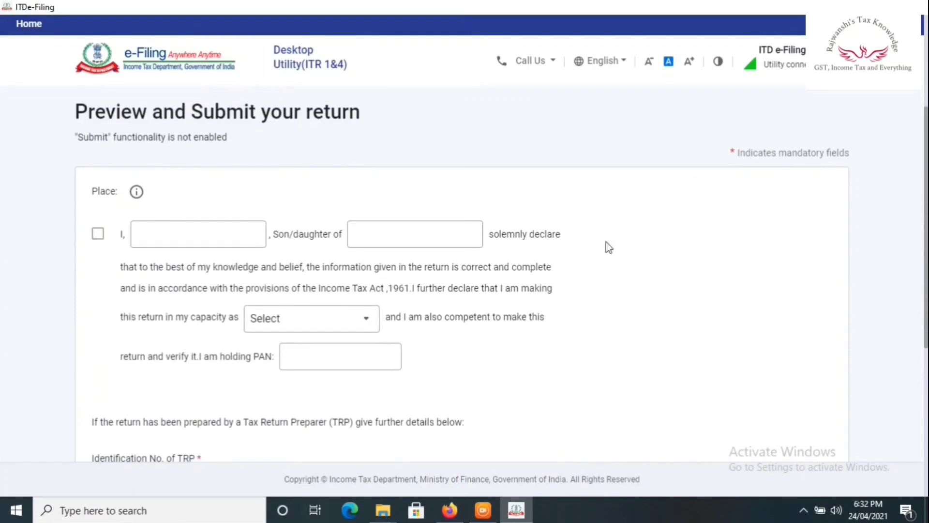
pyautogui.click(98, 235)
pyautogui.scroll(-6, 538, 247)
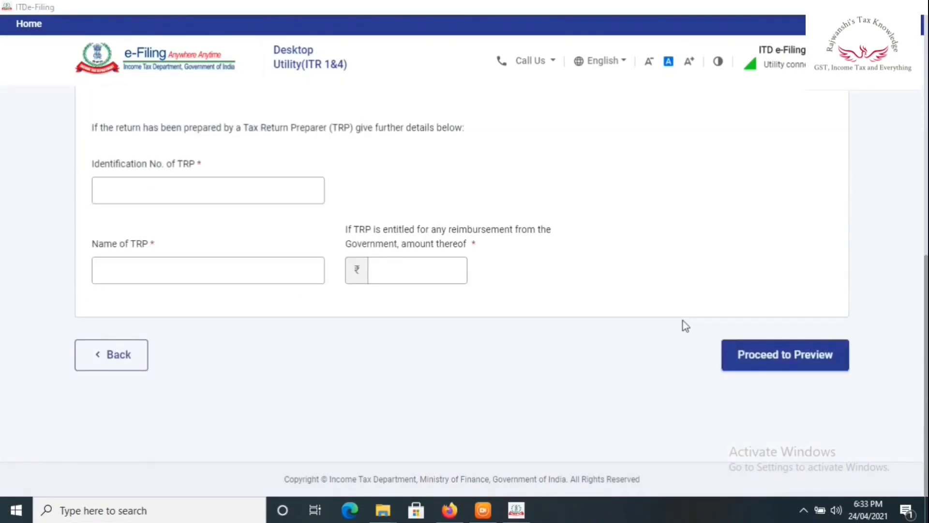
pyautogui.click(146, 182)
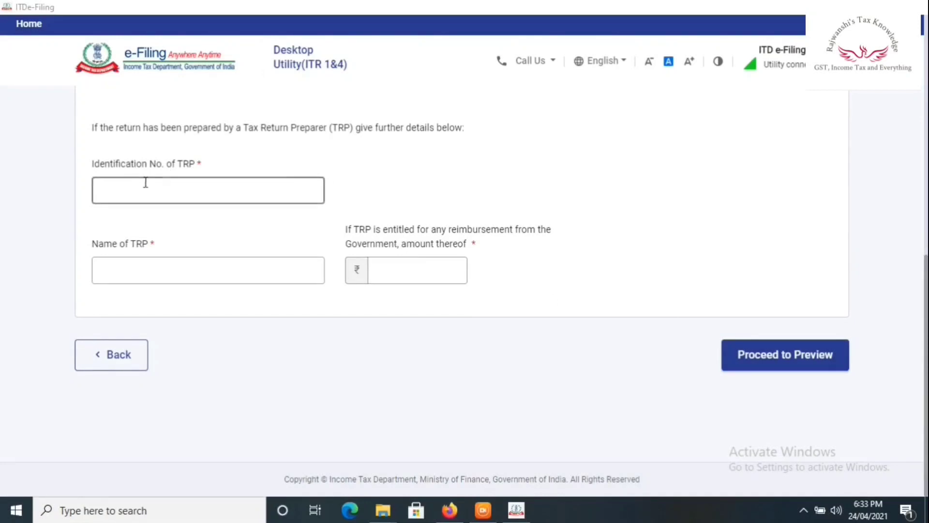
pyautogui.click(156, 268)
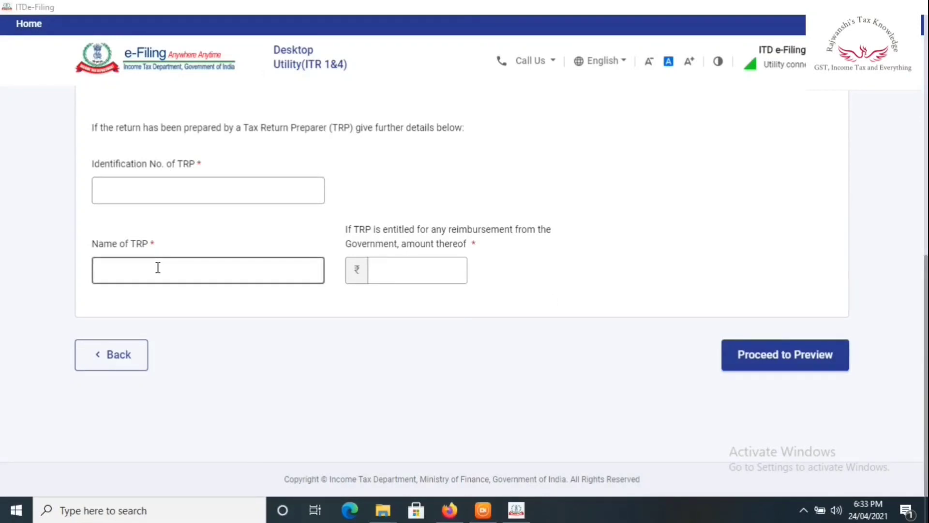
pyautogui.click(430, 279)
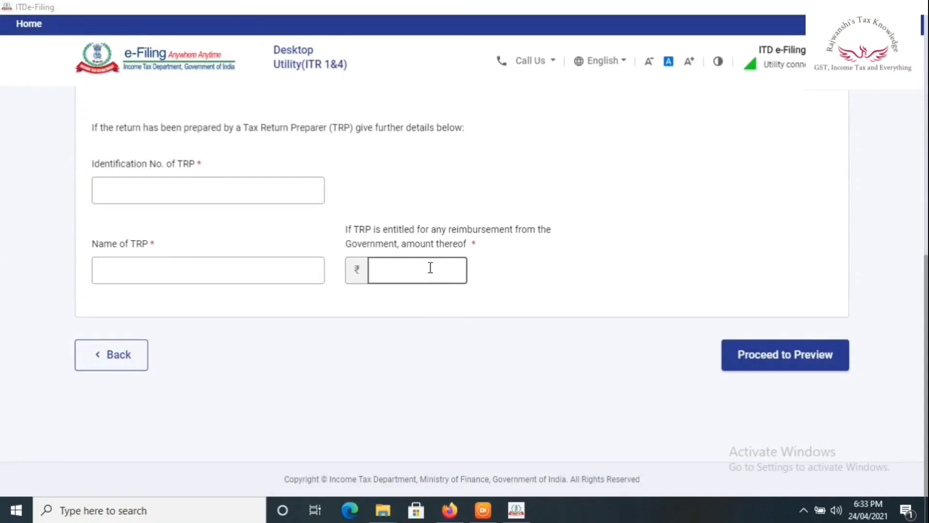
pyautogui.click(556, 290)
pyautogui.click(312, 192)
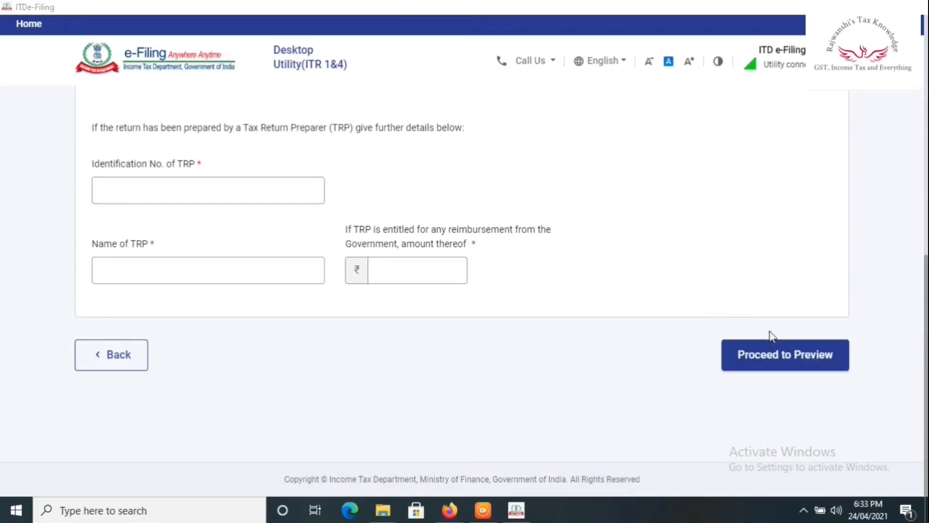
# Proceed to the preview of the ITR-4 form, examine its income and deductions parts and return to the form's start
pyautogui.click(773, 357)
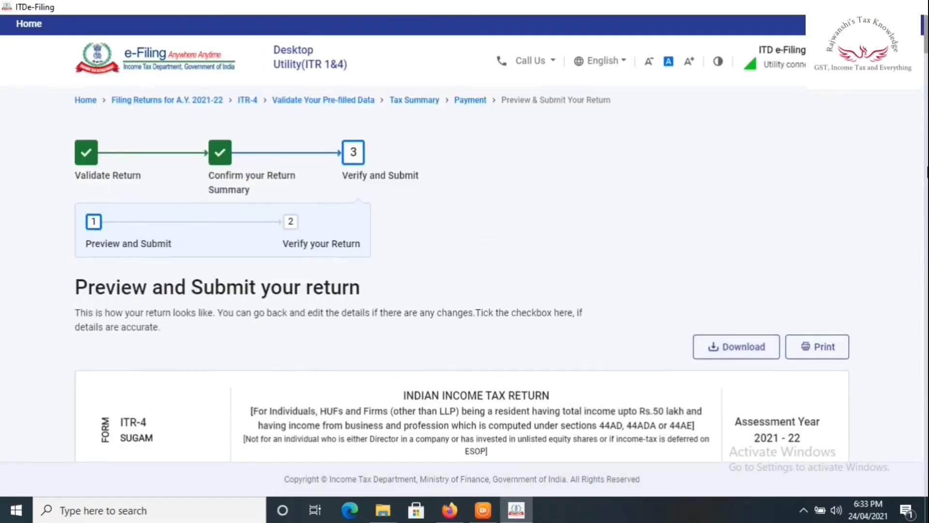
pyautogui.scroll(-15, 460, 271)
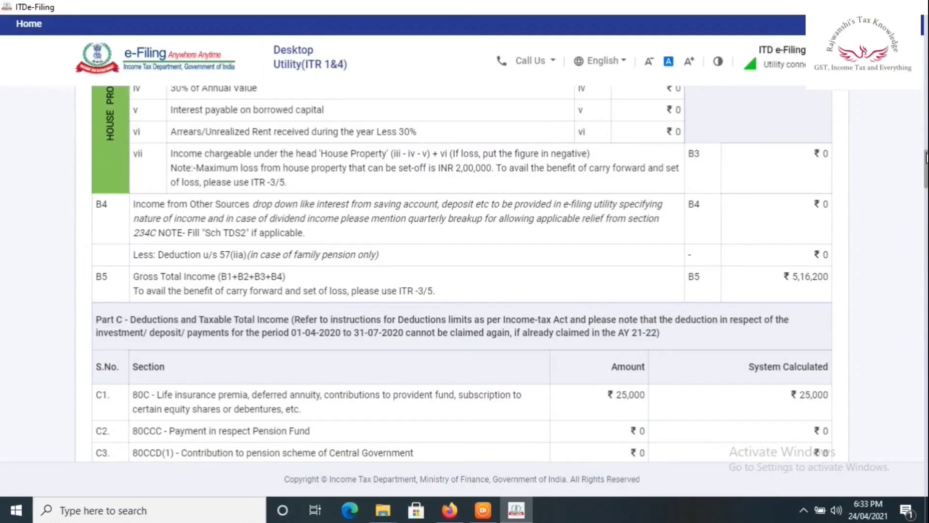
pyautogui.scroll(-2, 926, 175)
pyautogui.moveTo(926, 174); pyautogui.dragTo(926, 49)
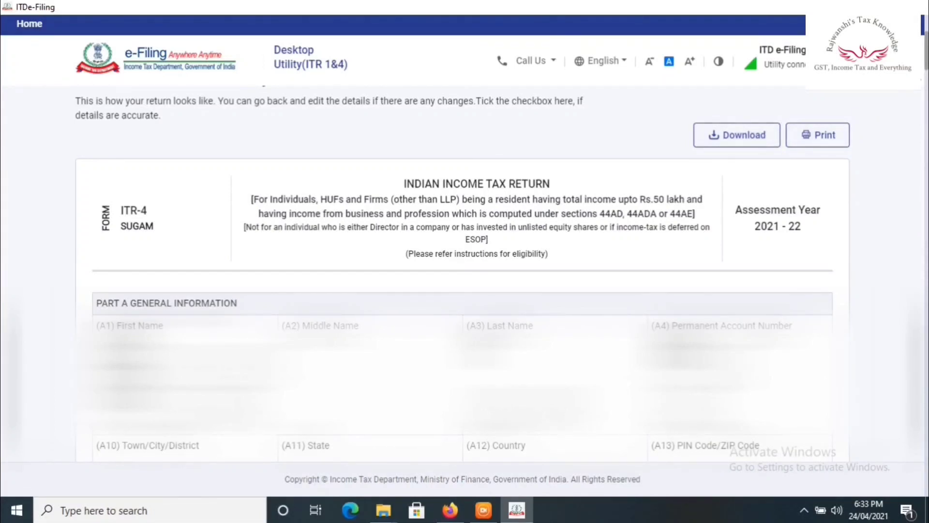
# Submit the previewed ITR-4 return for validation and download the validated return as a JSON file
pyautogui.moveTo(926, 68); pyautogui.dragTo(926, 489)
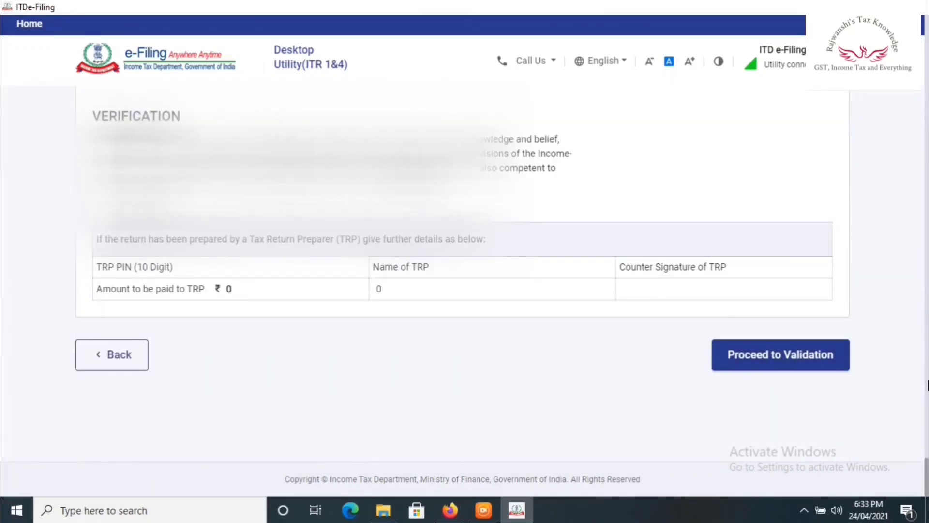
pyautogui.click(775, 358)
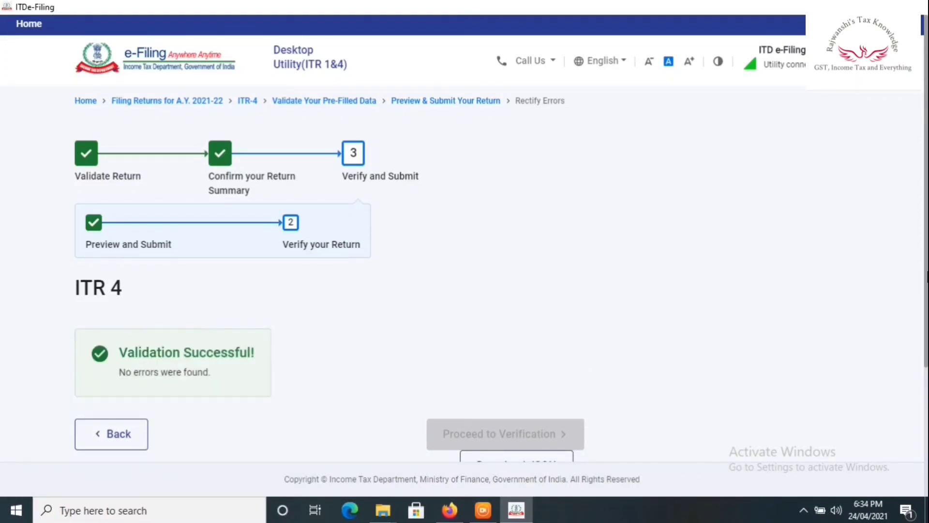
pyautogui.scroll(-3, 926, 277)
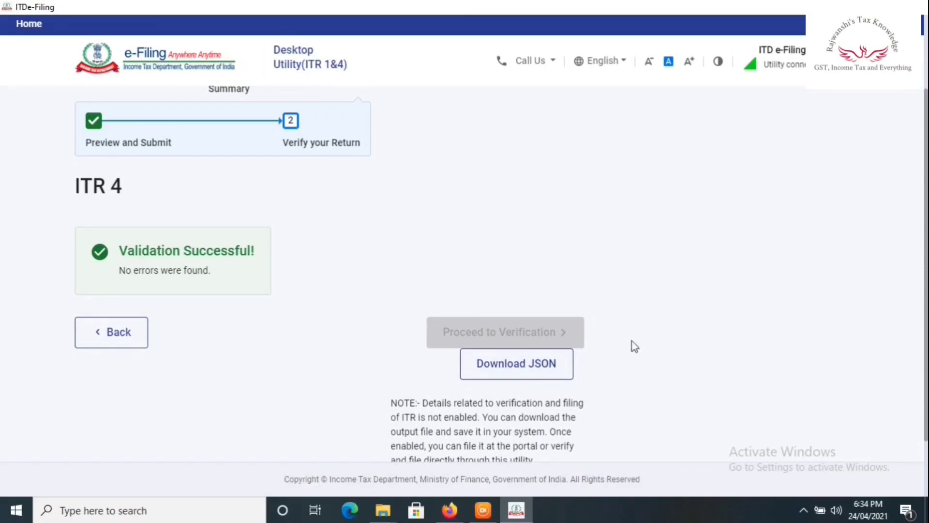
pyautogui.click(540, 374)
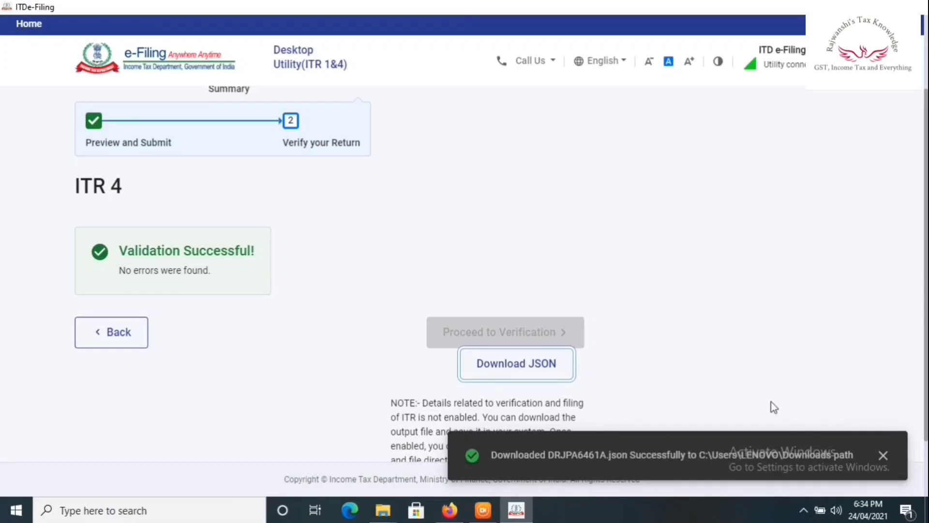
# Switch to the e-Filing portal in Firefox and open the e-File page for submitting an Income Tax Return
pyautogui.click(455, 511)
pyautogui.moveTo(216, 96)
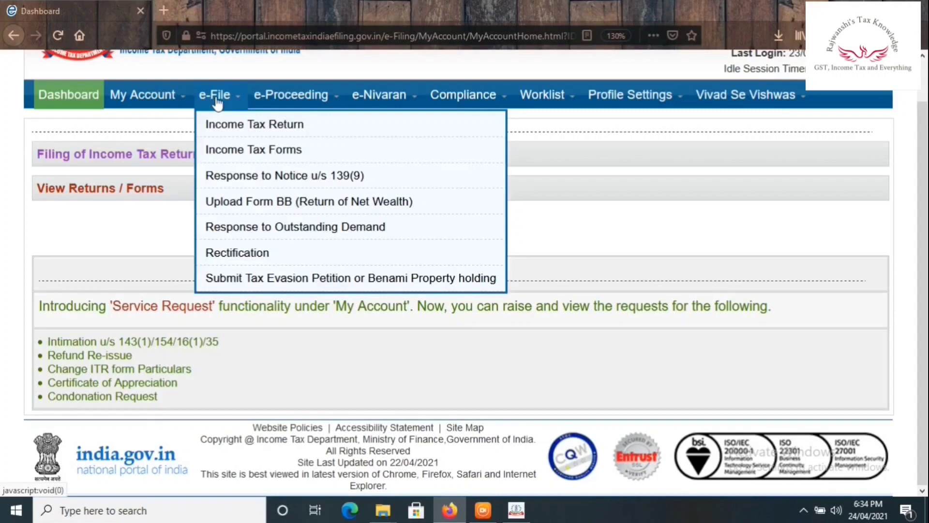
pyautogui.click(239, 125)
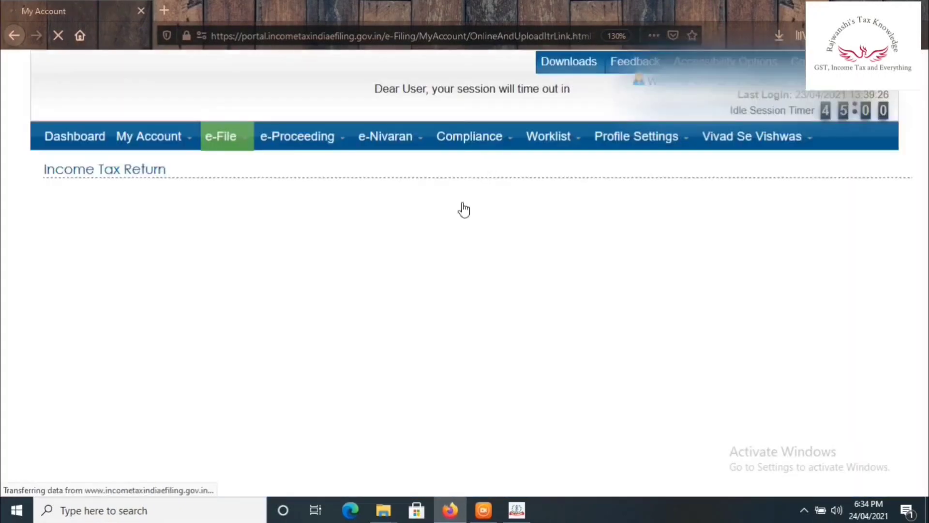
pyautogui.moveTo(464, 137)
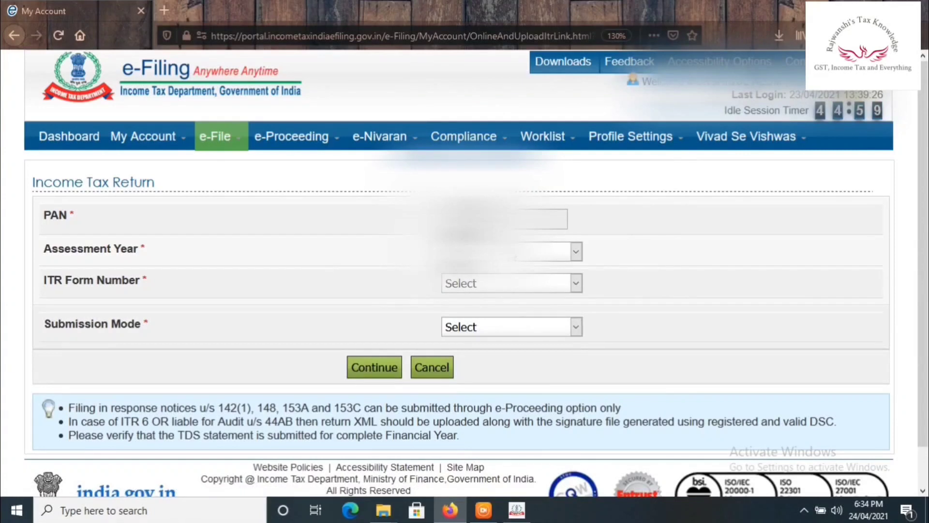
# Check which assessment years and ITR form numbers the Income Tax Return form offers, leaving both fields unselected
pyautogui.click(508, 251)
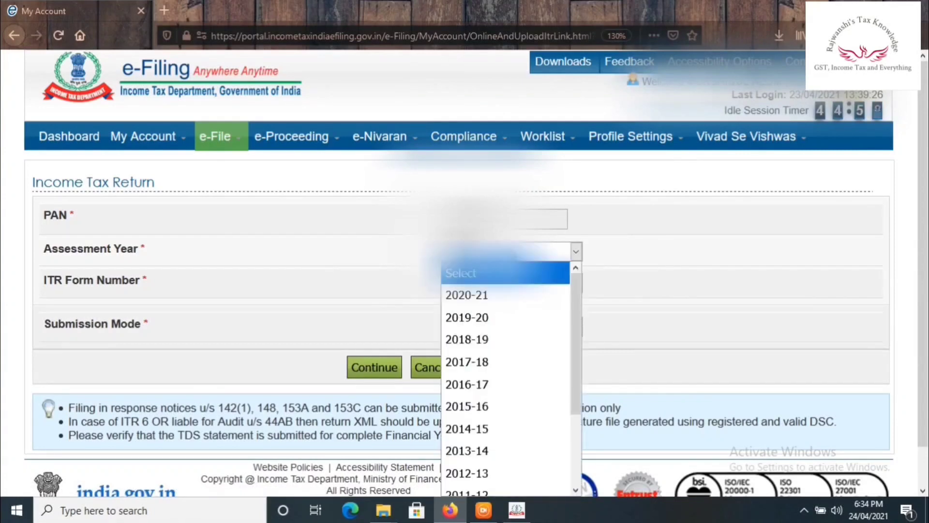
pyautogui.click(486, 271)
pyautogui.click(503, 289)
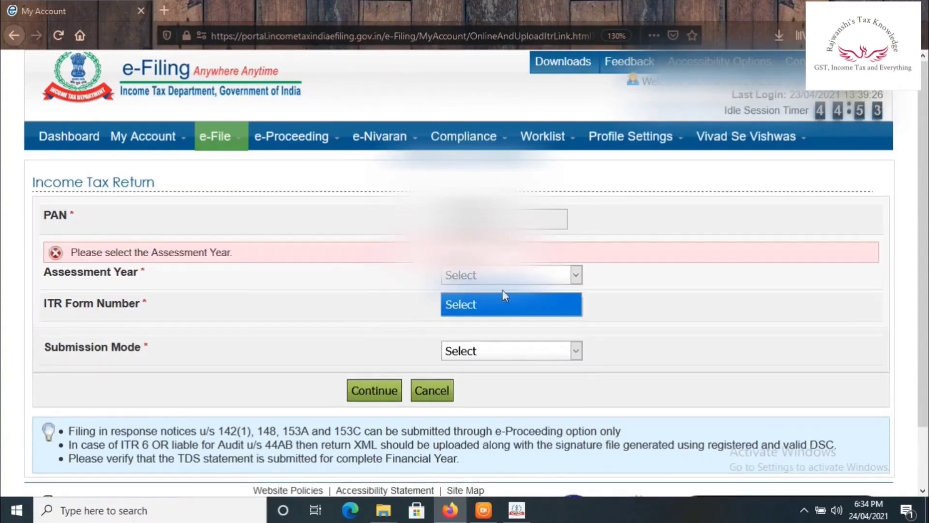
pyautogui.click(490, 304)
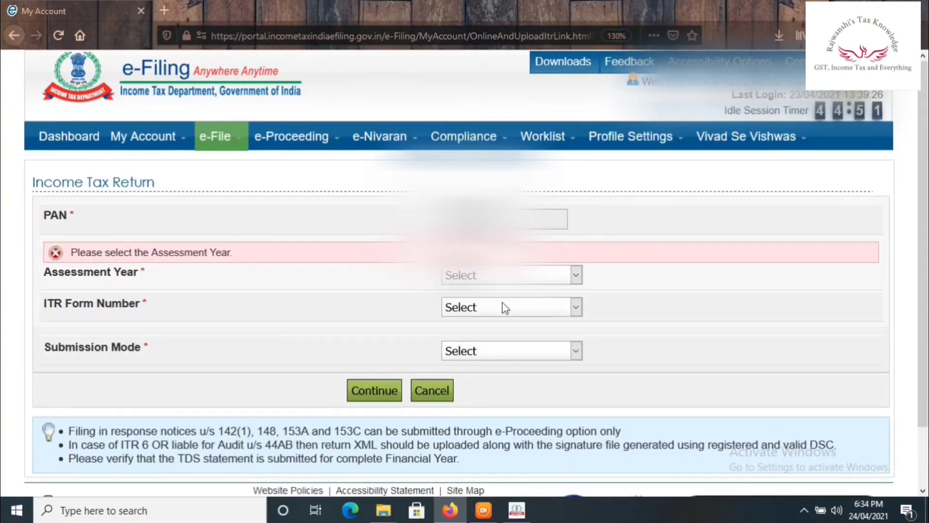
pyautogui.click(505, 307)
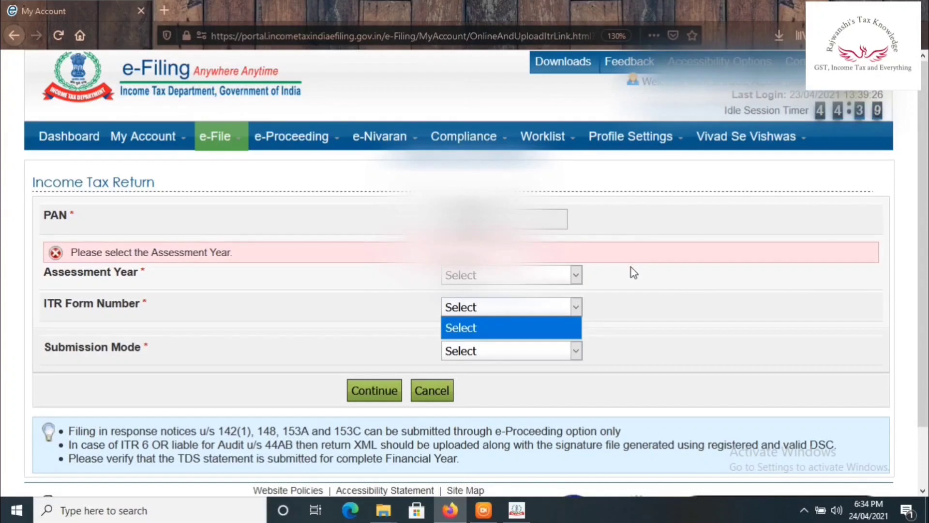
pyautogui.moveTo(707, 197)
pyautogui.scroll(-2, 926, 247)
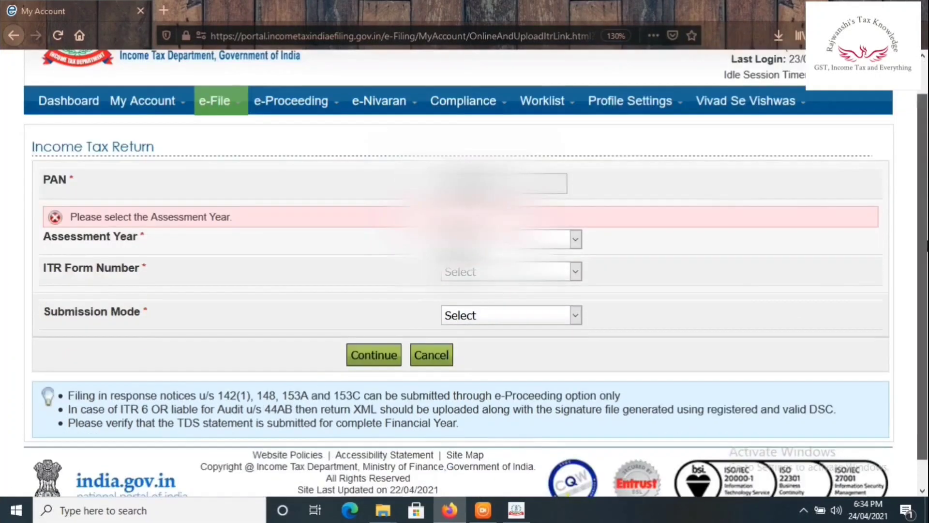
pyautogui.moveTo(641, 101)
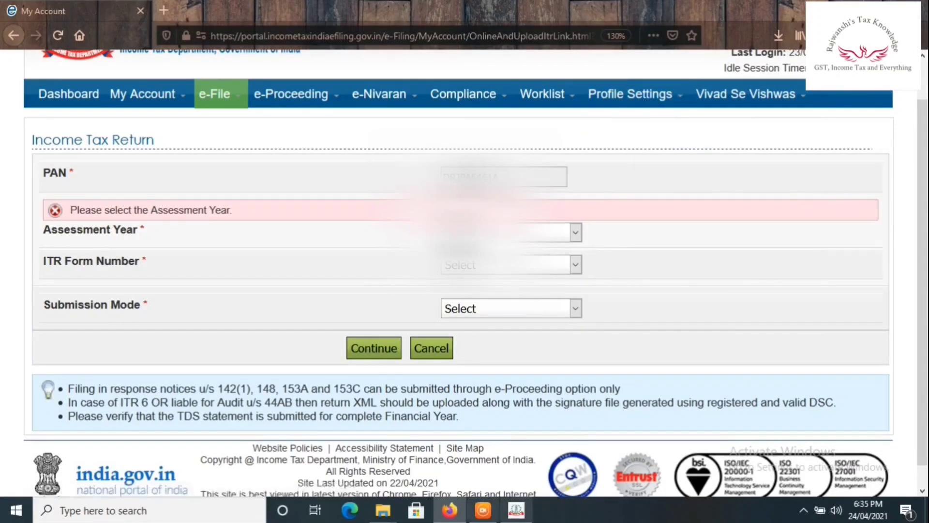
pyautogui.moveTo(509, 517)
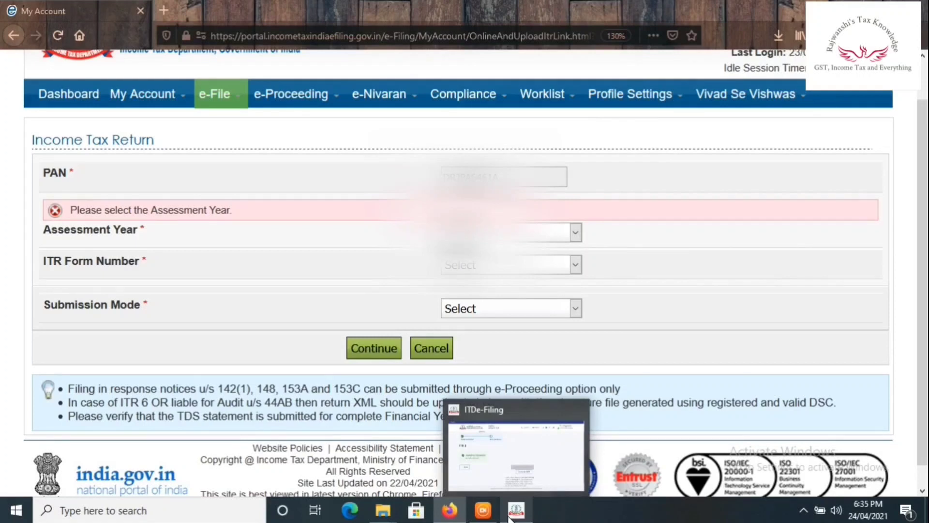